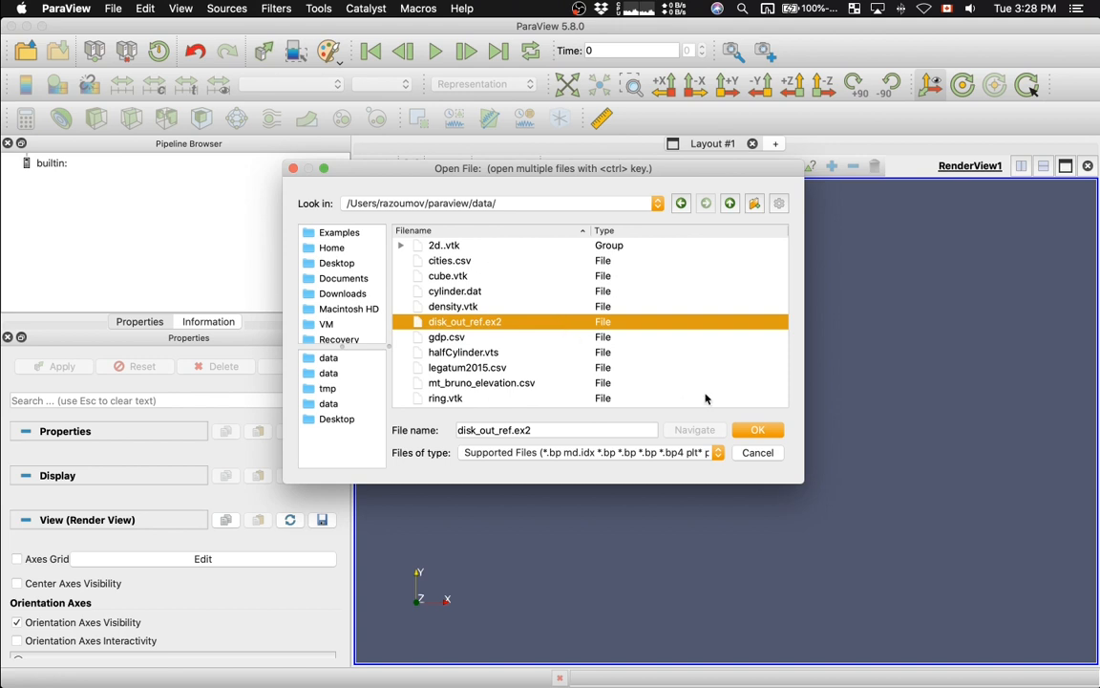
# Load disk_out_ref.ex2 with the Pres, Temp and V variables enabled in addition to the default ones
pyautogui.click(762, 429)
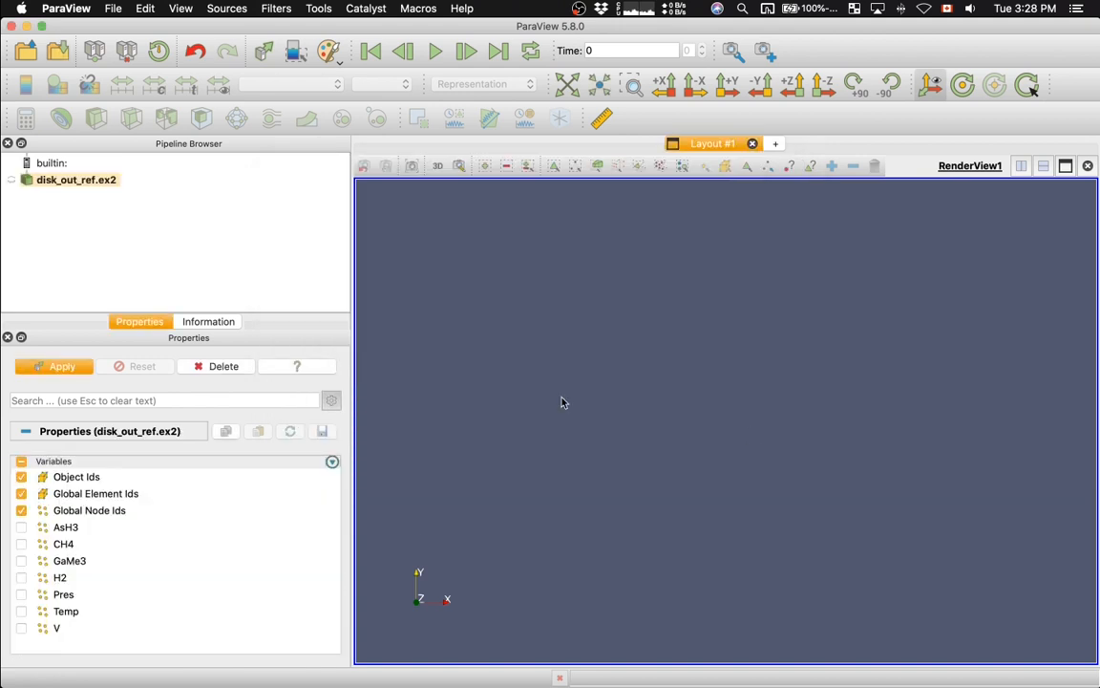
pyautogui.scroll(-2, 66, 563)
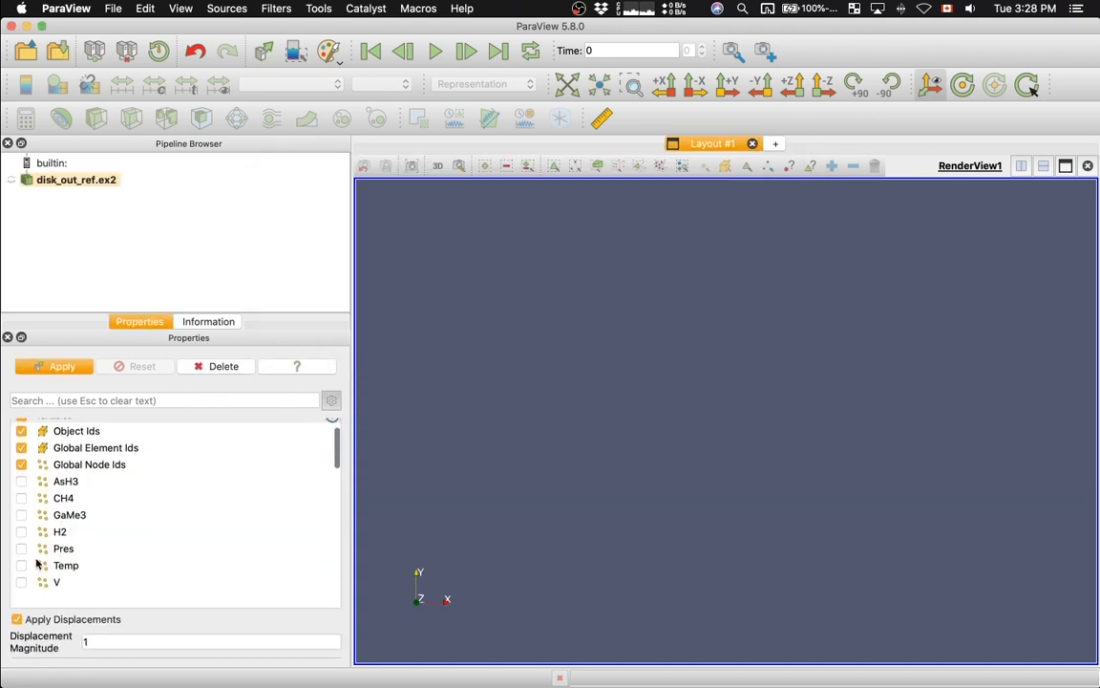
pyautogui.click(21, 548)
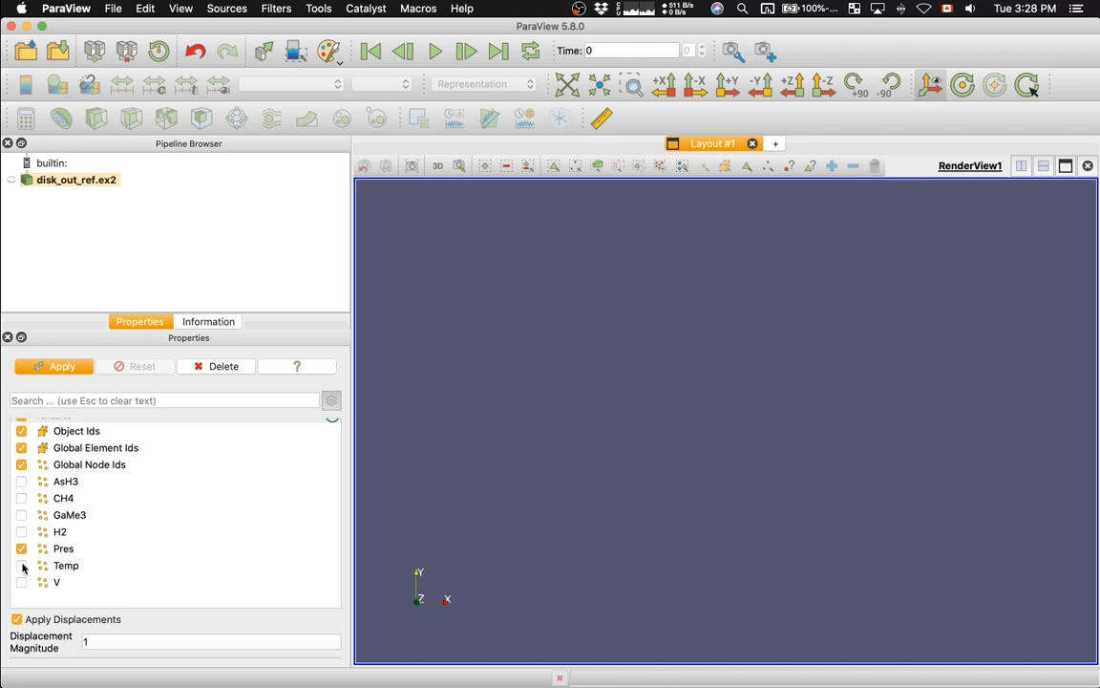
pyautogui.click(21, 565)
pyautogui.click(21, 582)
pyautogui.click(73, 367)
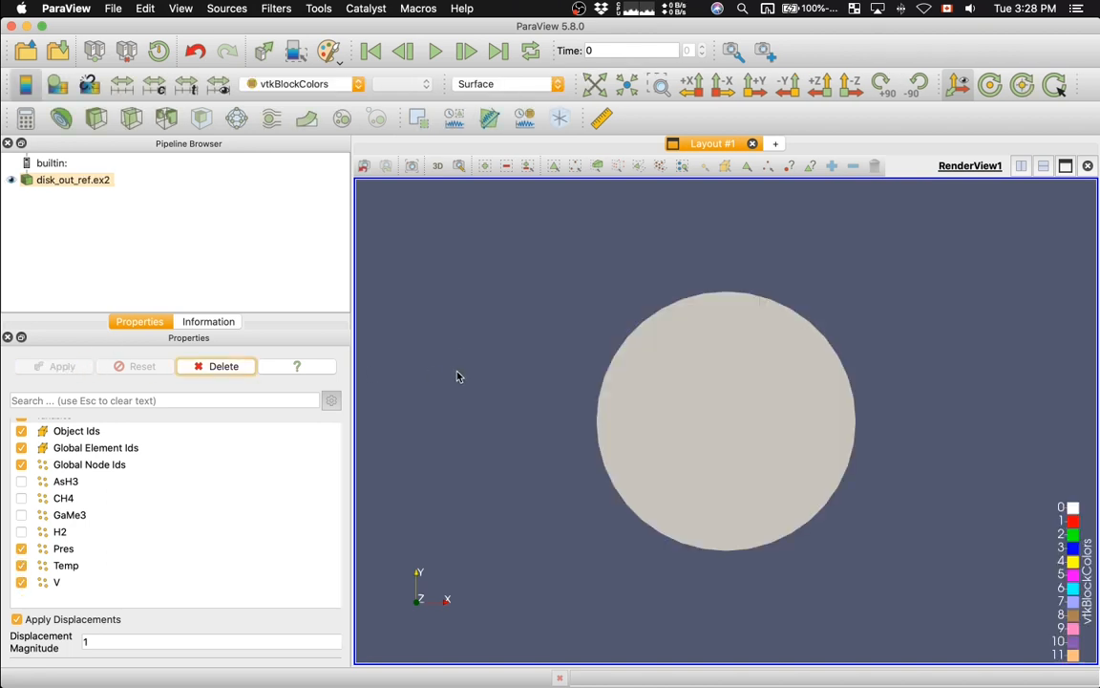
# Orbit to an oblique view into the hollow cylinder and colour its surface by Temp
pyautogui.moveTo(449, 319); pyautogui.dragTo(707, 449)
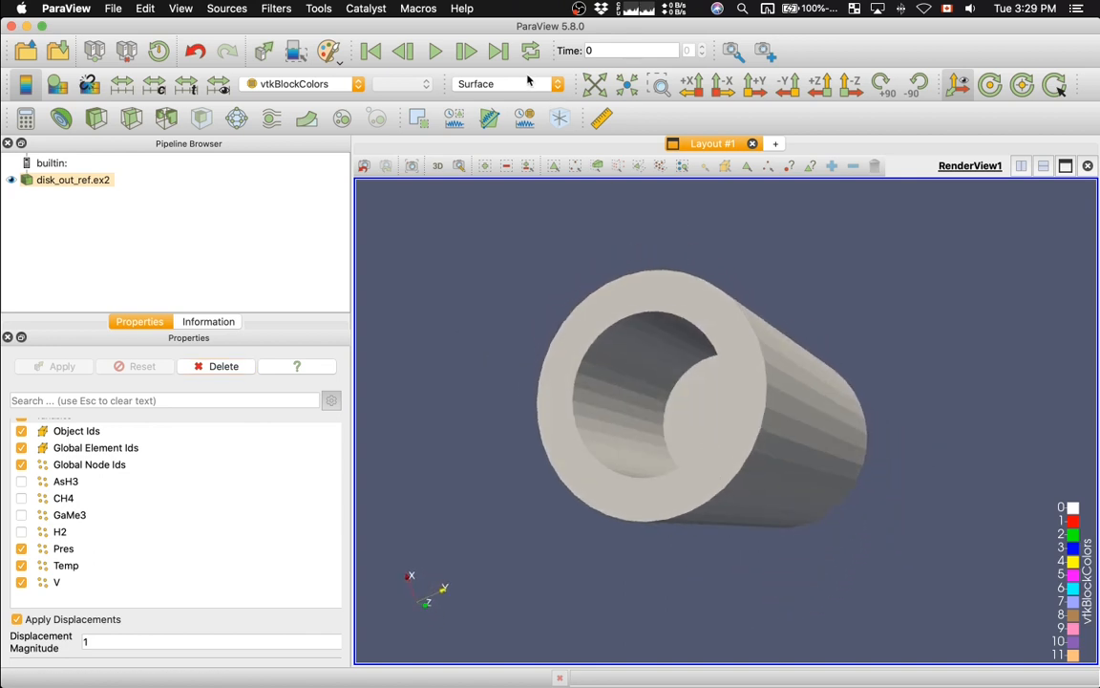
pyautogui.click(338, 84)
pyautogui.click(314, 88)
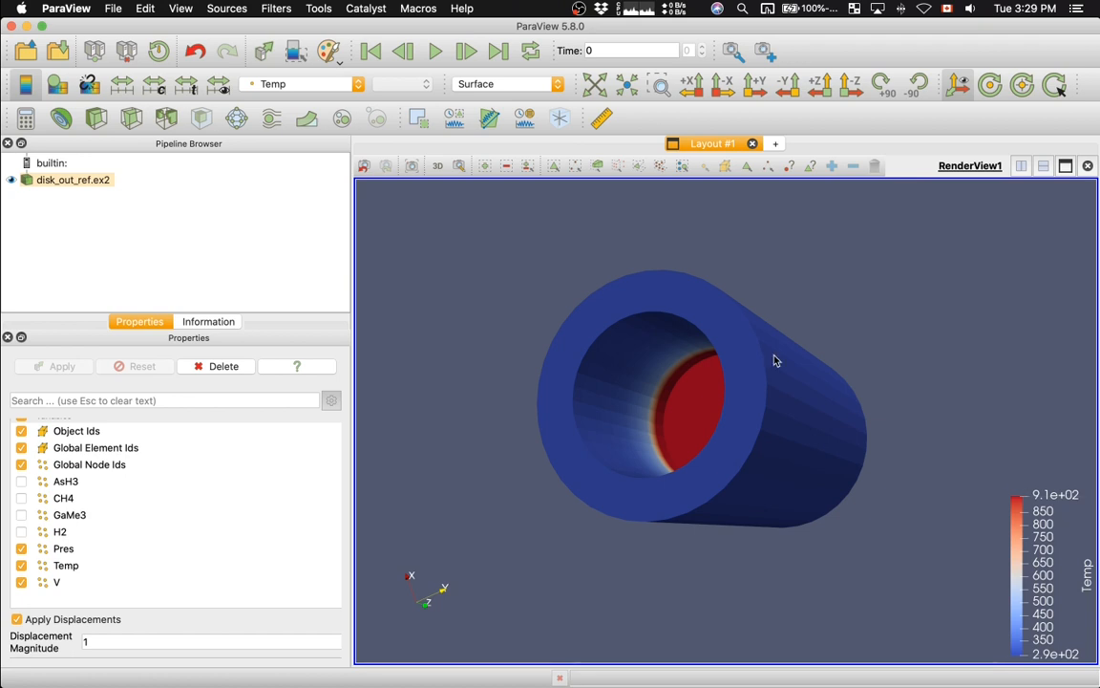
# Examine the dataset's information for the Temp array's data range
pyautogui.click(216, 322)
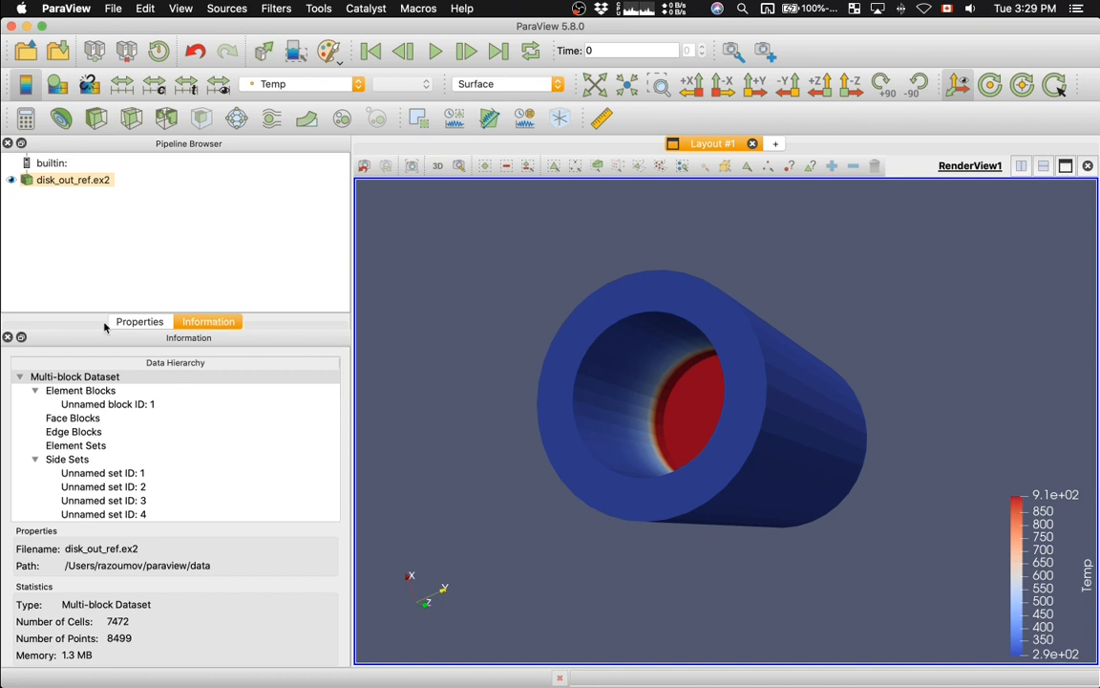
pyautogui.scroll(-5, 72, 500)
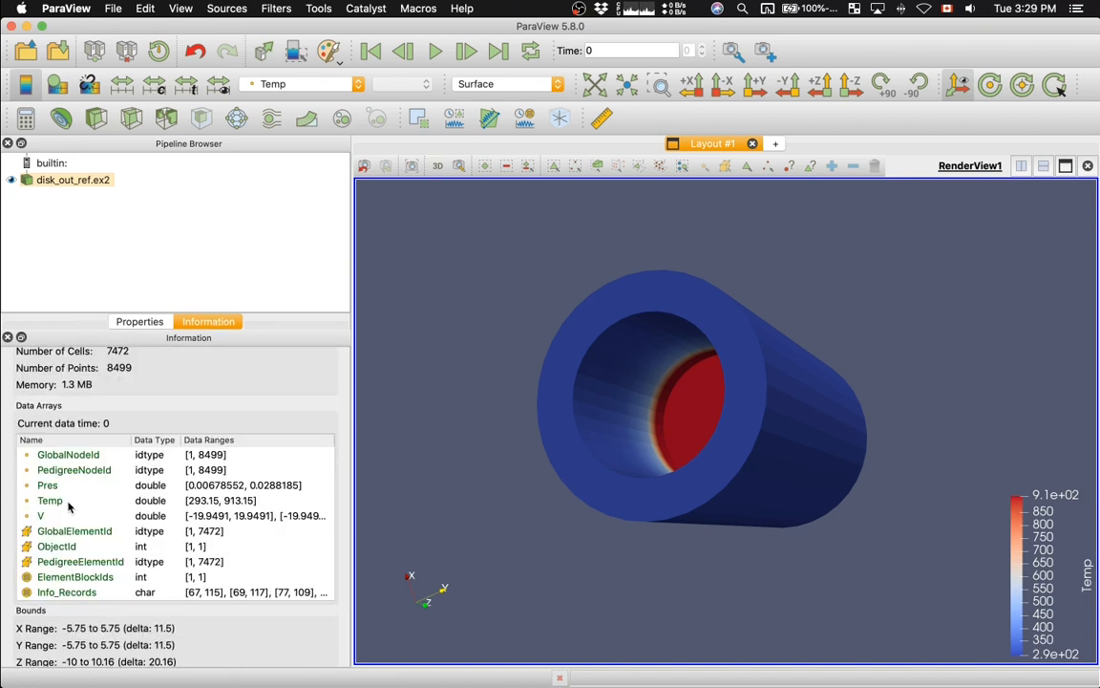
pyautogui.click(68, 503)
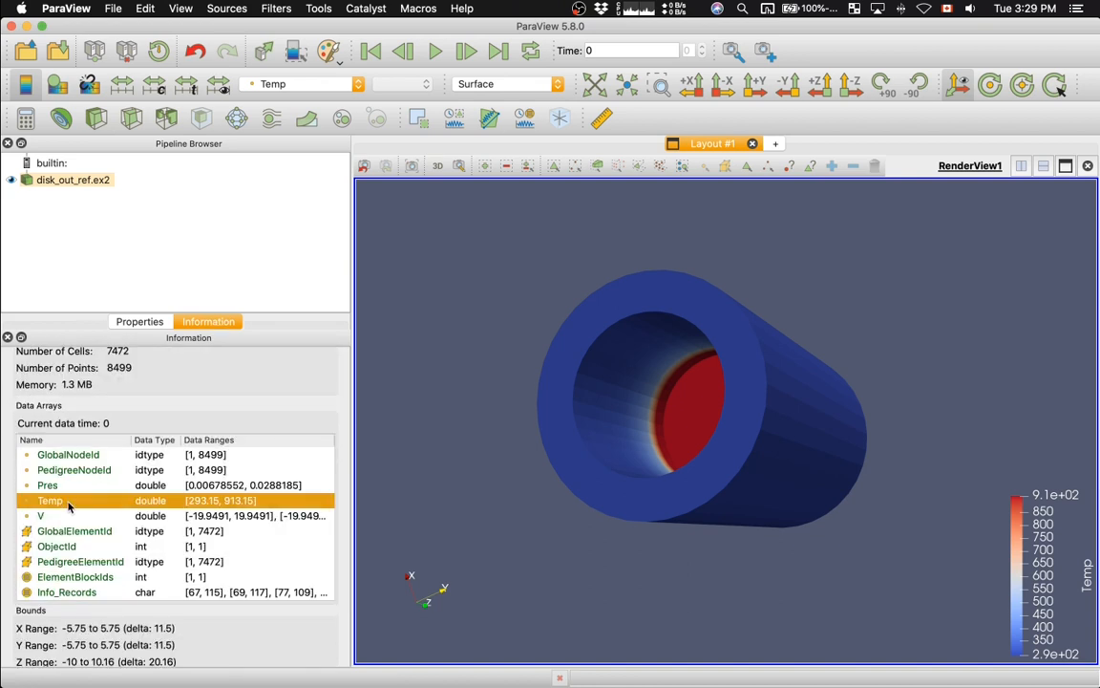
pyautogui.click(141, 322)
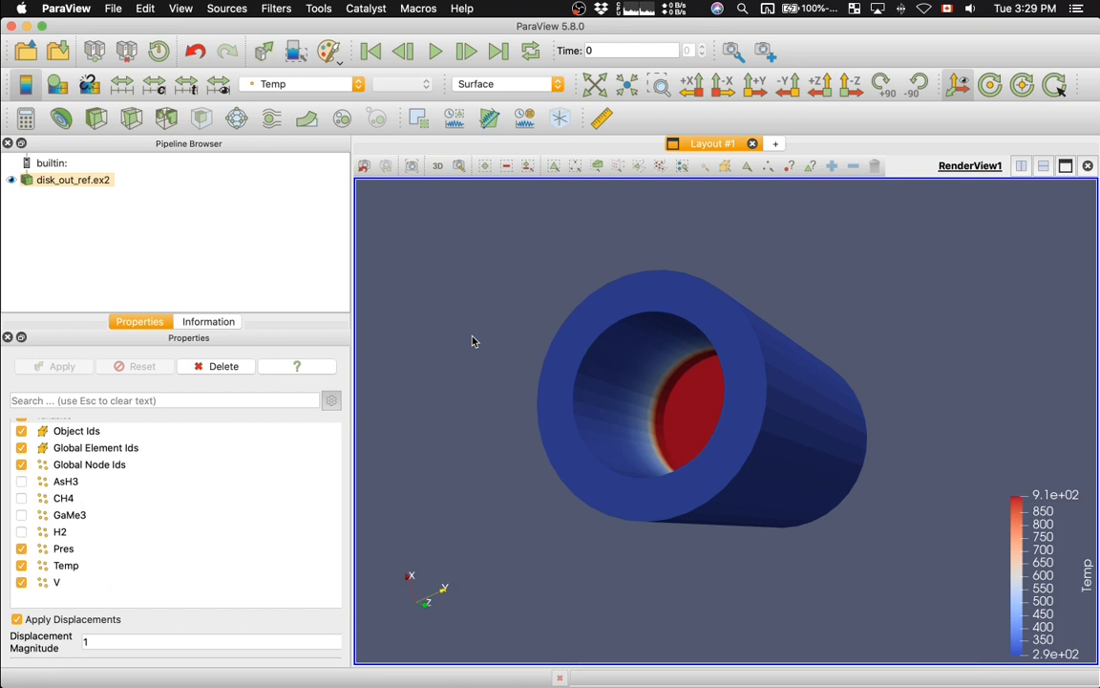
# Add a Calculator filter to disk_out_ref.ex2 and name its result array logtemp
pyautogui.click(80, 181)
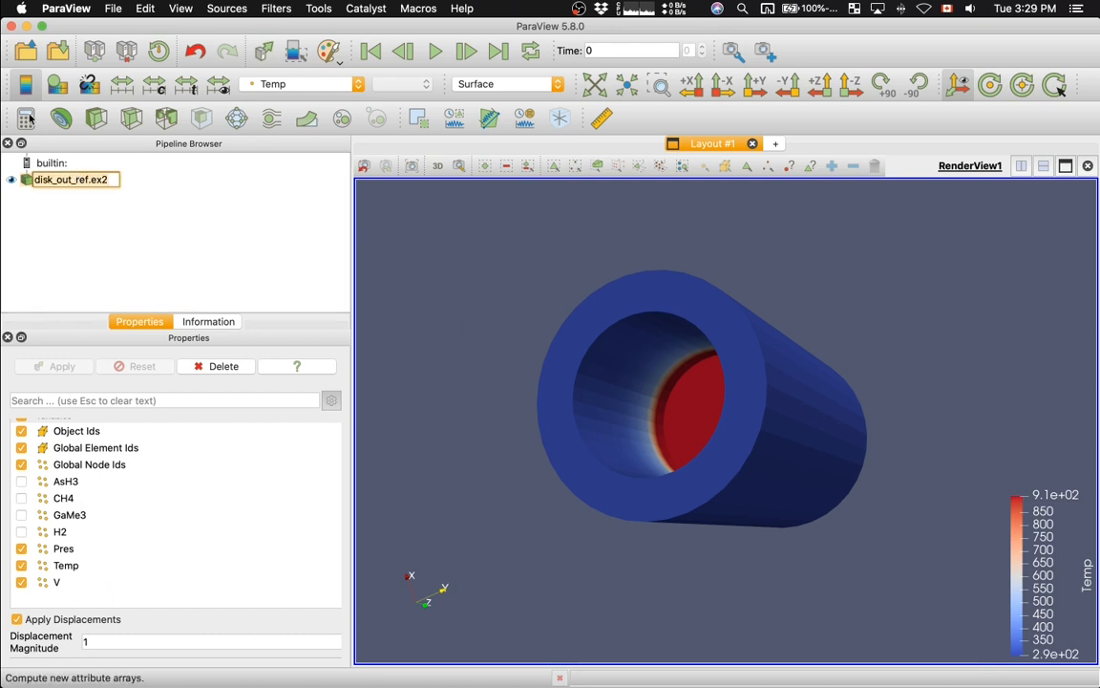
pyautogui.click(25, 116)
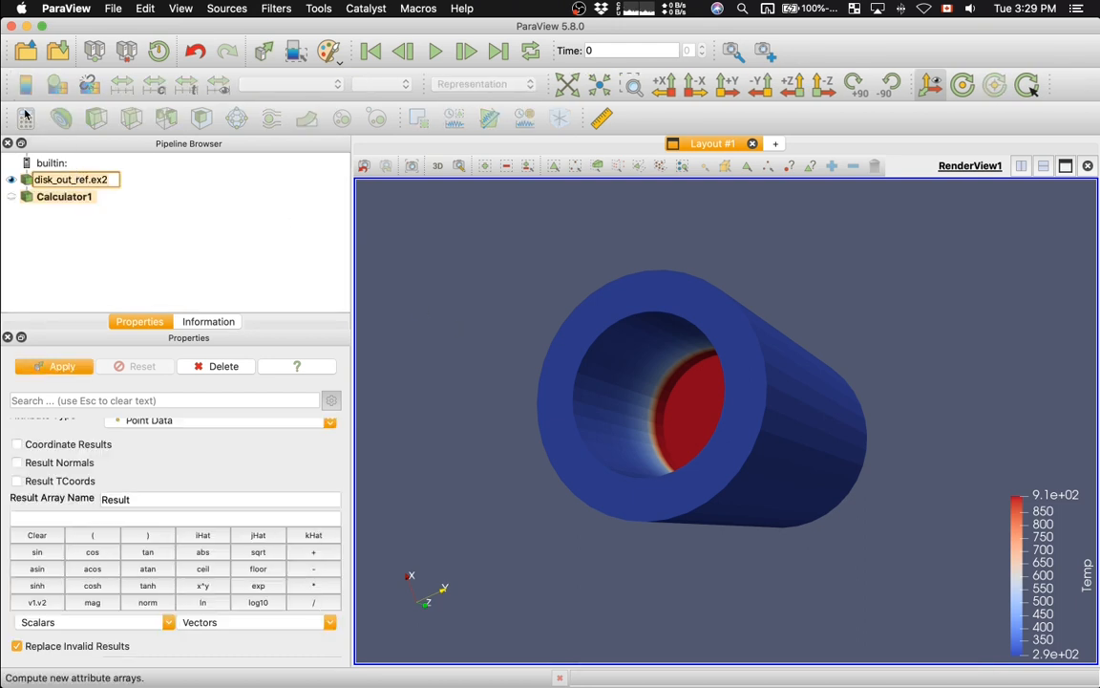
pyautogui.scroll(3, 186, 492)
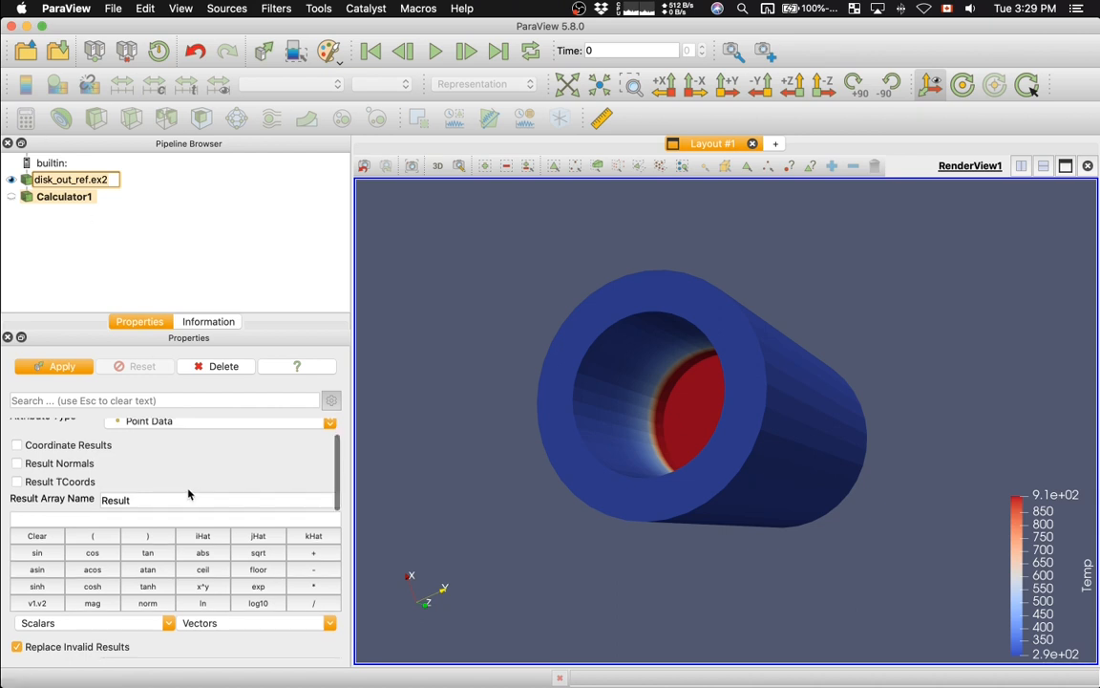
pyautogui.click(151, 545)
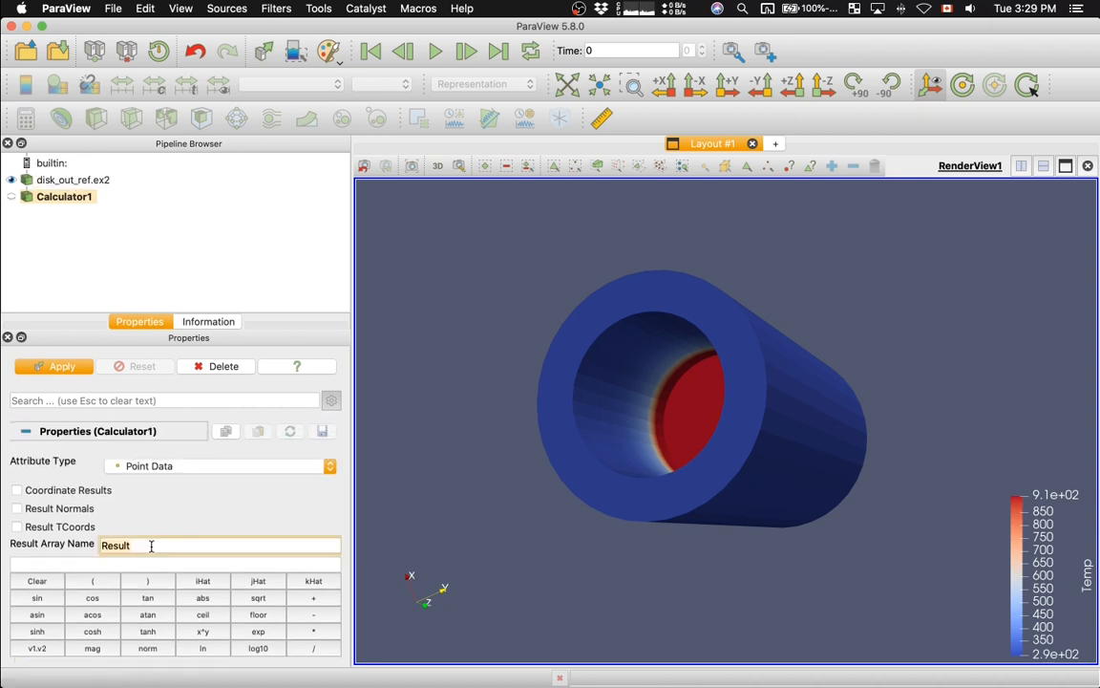
pyautogui.write('logtemp')
# Set the calculator expression to log10(Temp) and apply the filter
pyautogui.click(91, 563)
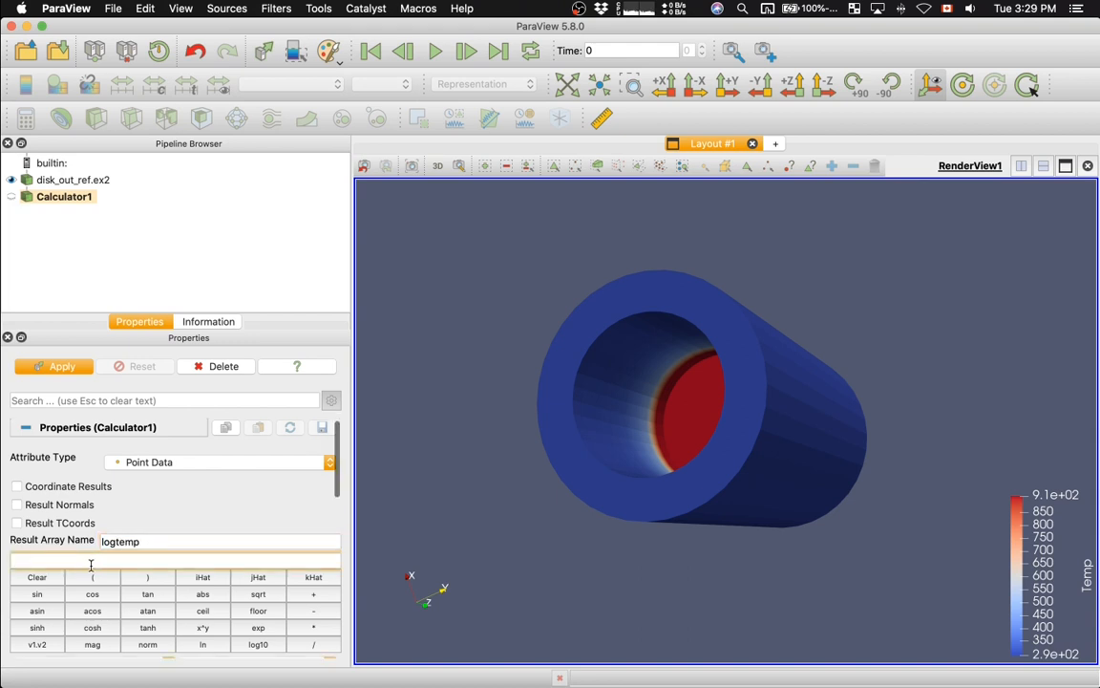
pyautogui.scroll(-2, 91, 566)
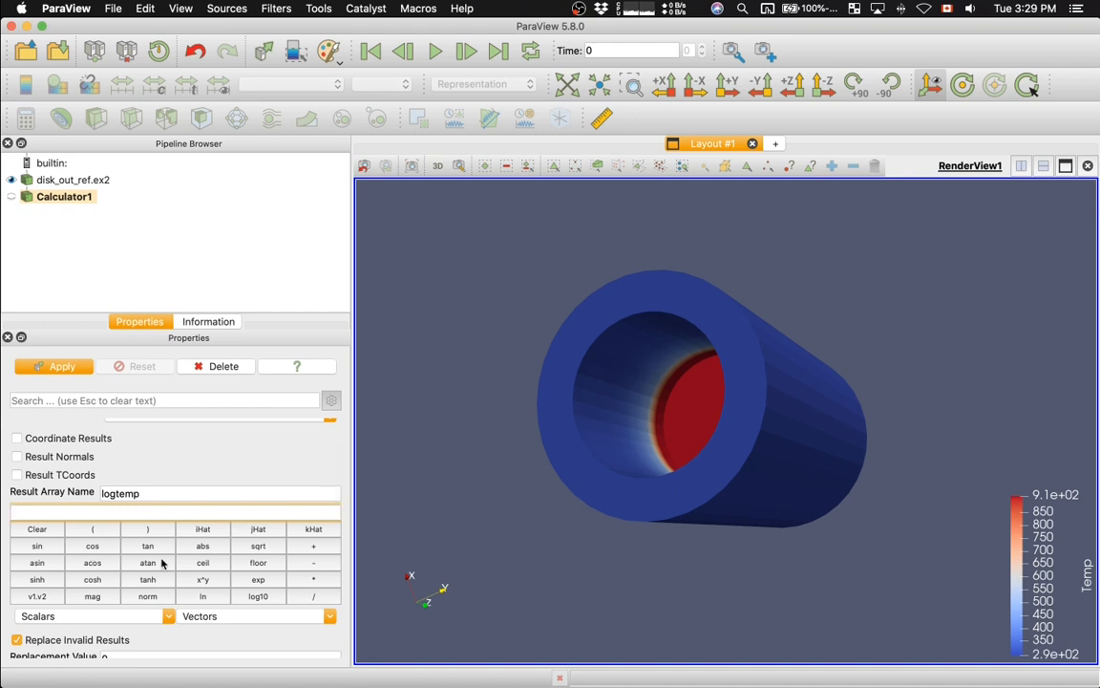
pyautogui.click(256, 597)
pyautogui.click(69, 616)
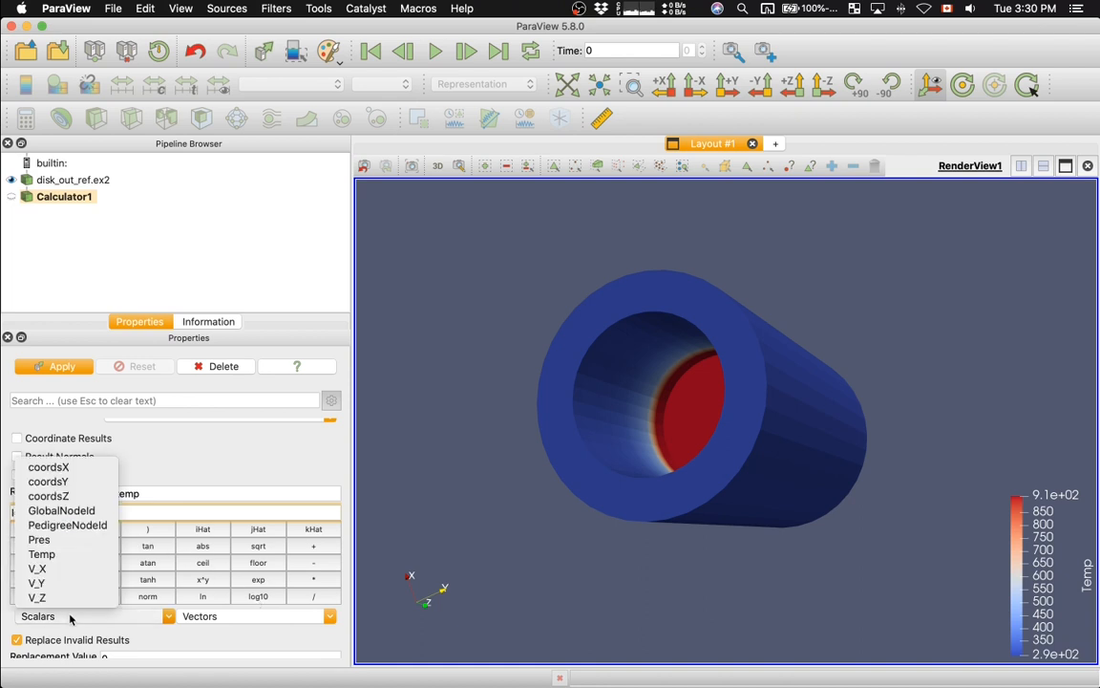
pyautogui.click(67, 555)
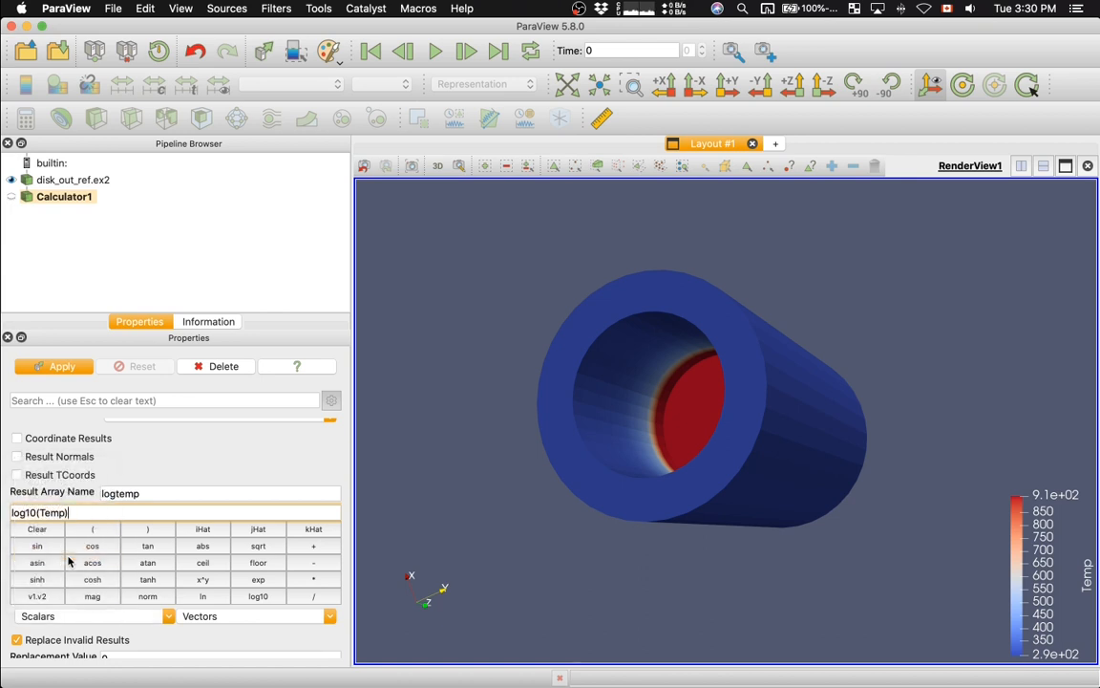
pyautogui.write(')')
pyautogui.click(63, 368)
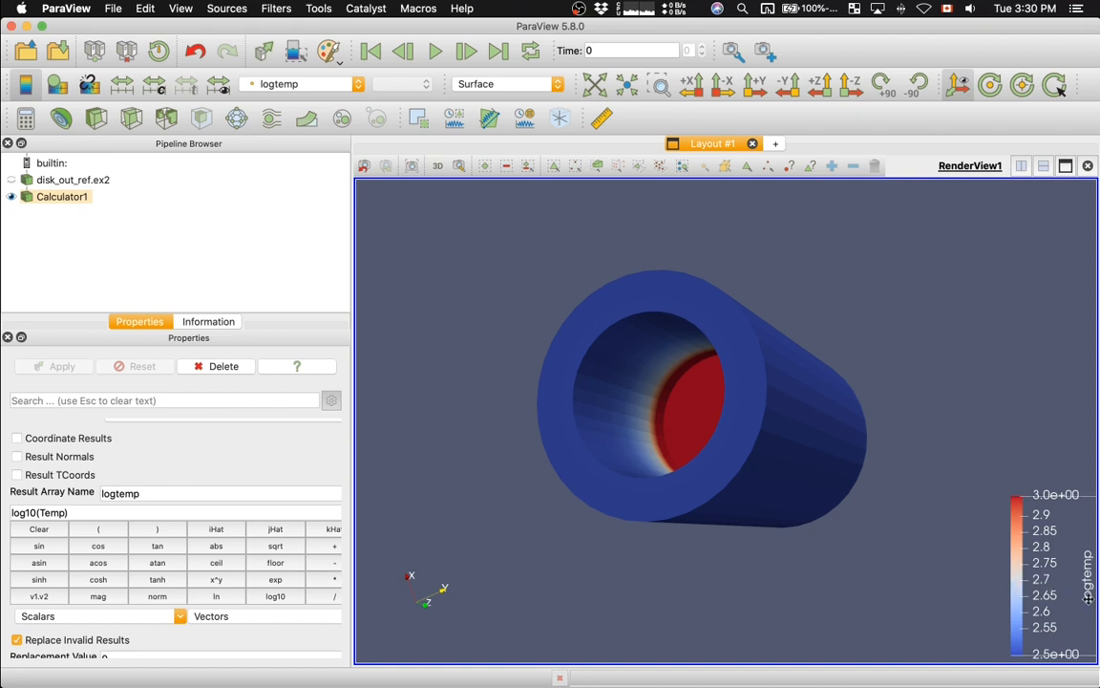
# Look at the logtemp colouring from another angle and delete the Calculator filter from the pipeline
pyautogui.moveTo(471, 275)
pyautogui.mouseDown()
pyautogui.moveTo(519, 287)
pyautogui.moveTo(466, 286)
pyautogui.moveTo(472, 296)
pyautogui.mouseUp()
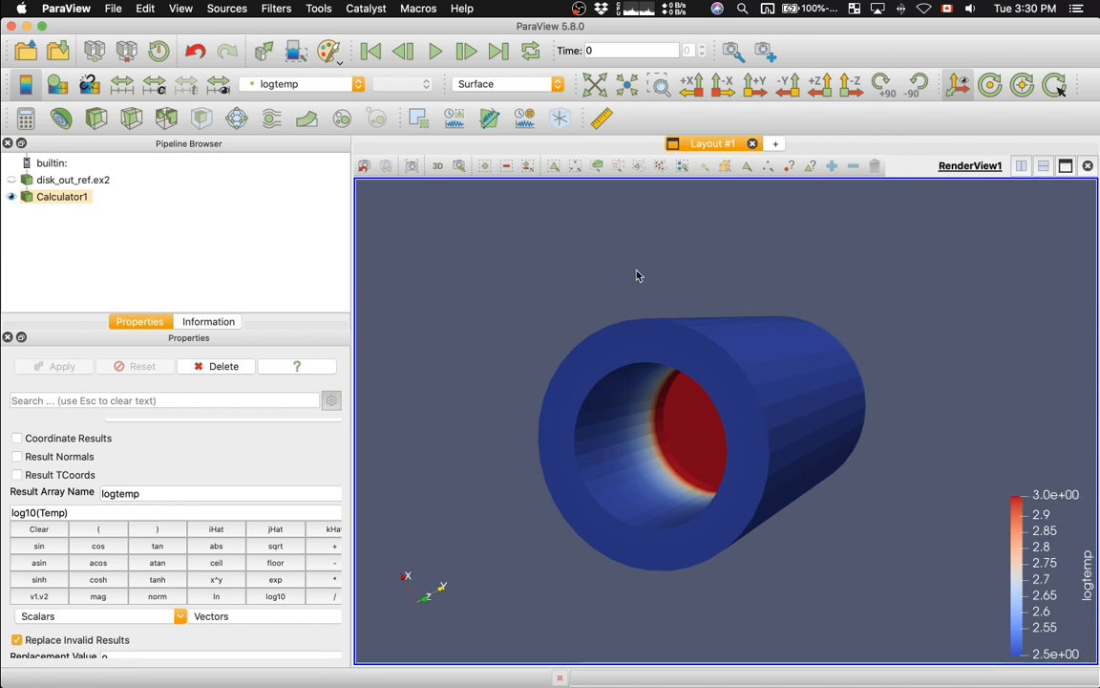
pyautogui.click(226, 367)
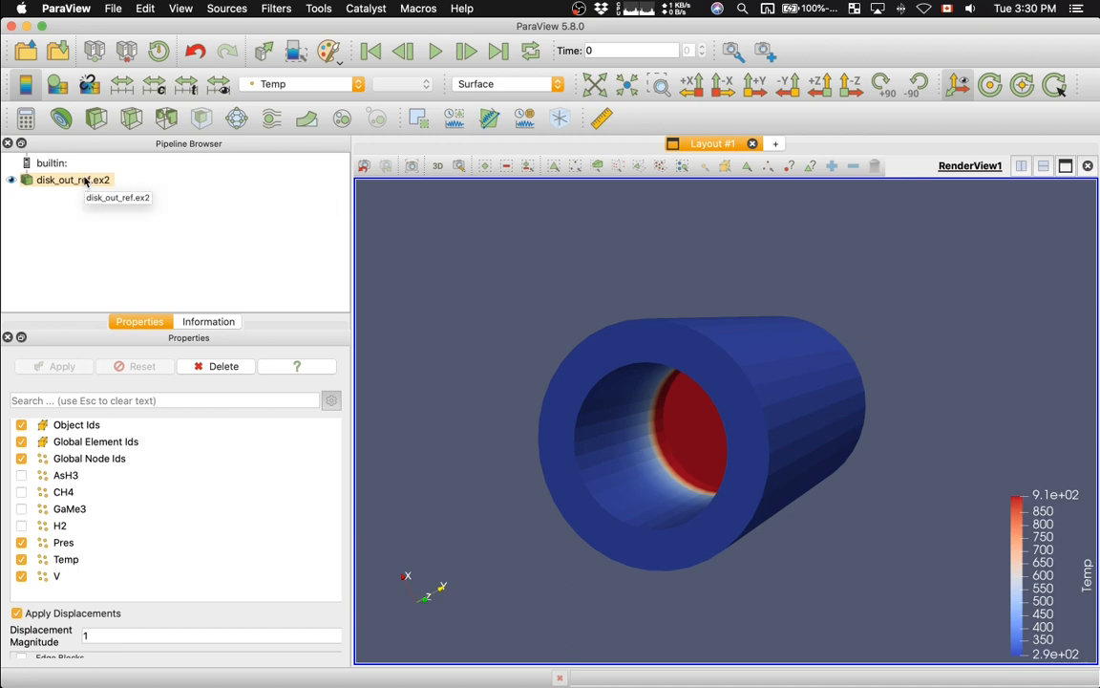
# Add a Contour filter to disk_out_ref.ex2 and set it to contour by Temp
pyautogui.click(61, 118)
pyautogui.scroll(2, 208, 541)
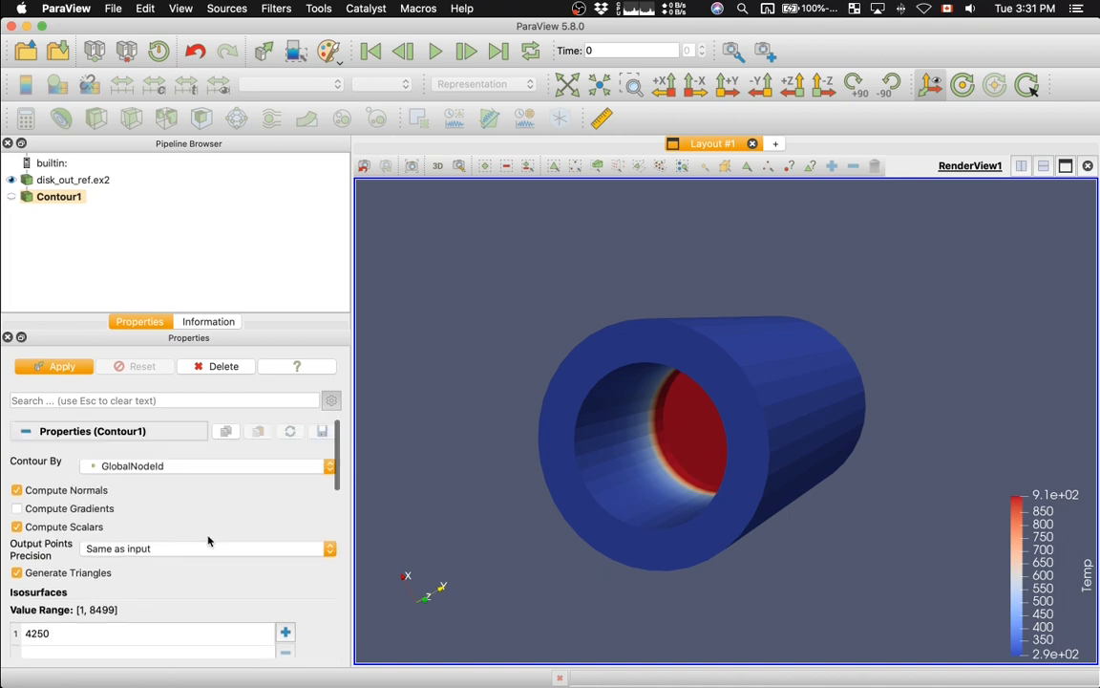
pyautogui.click(126, 467)
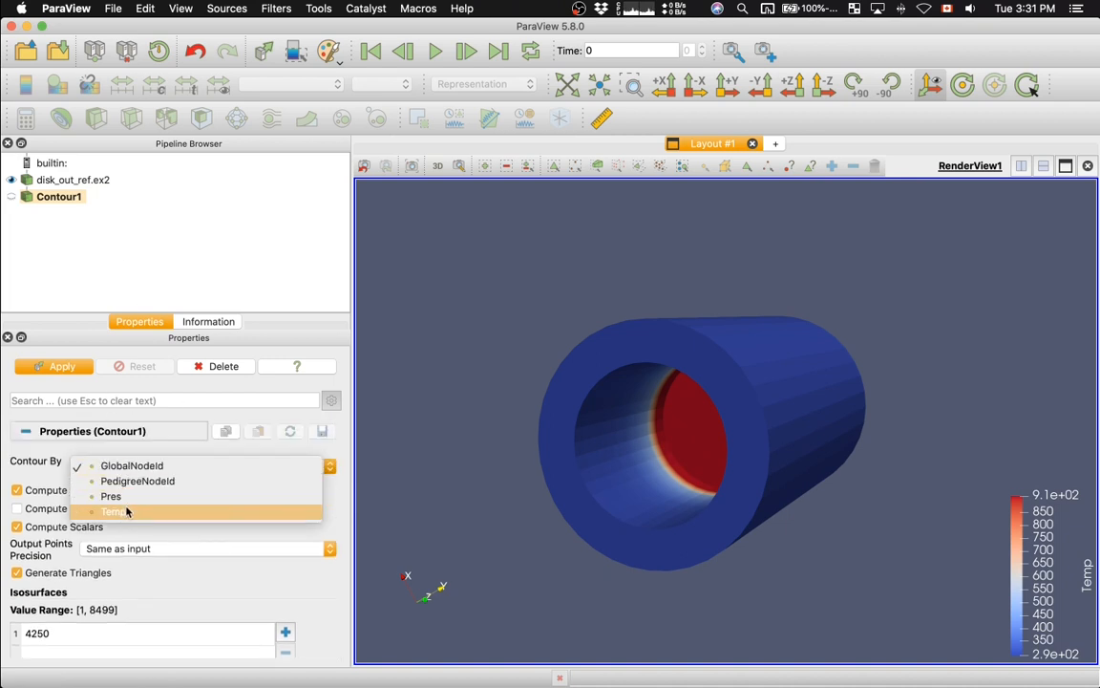
pyautogui.click(126, 513)
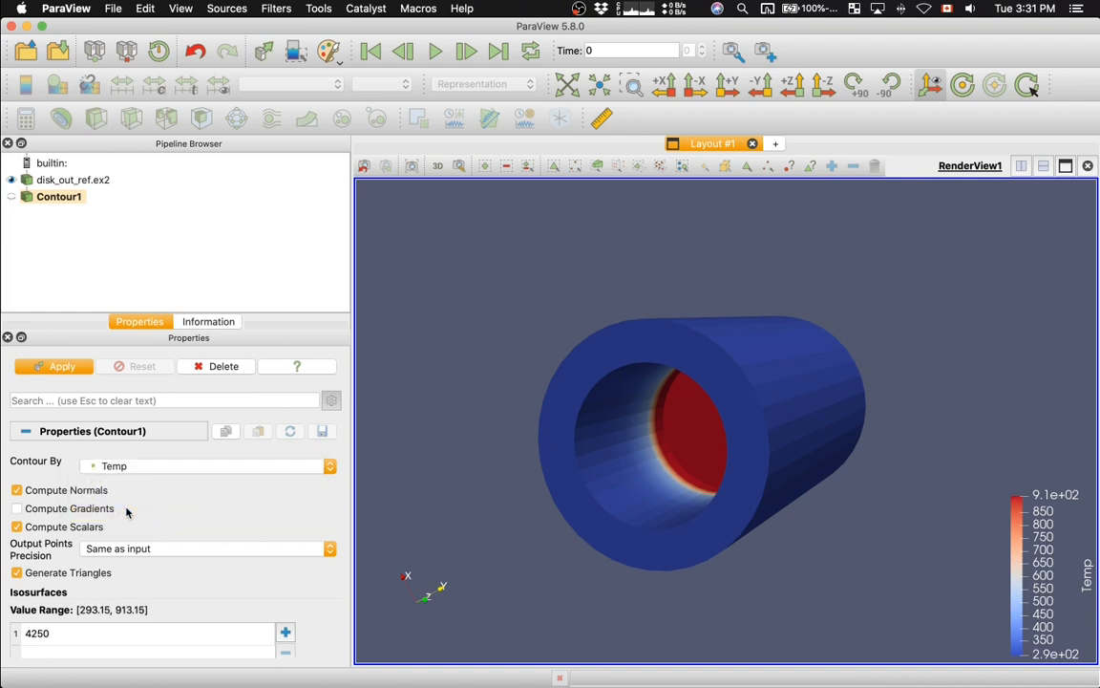
# Set the contour's isosurface value to 400, apply it, and rotate the view to inspect the isosurface
pyautogui.scroll(-1, 126, 513)
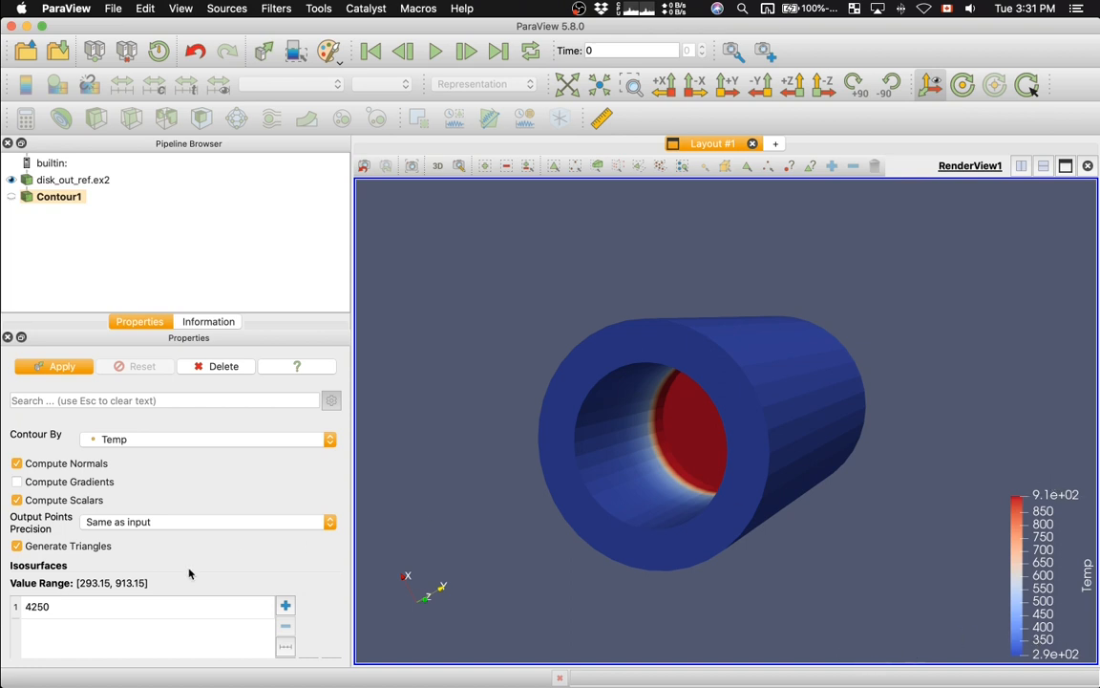
pyautogui.doubleClick(57, 607)
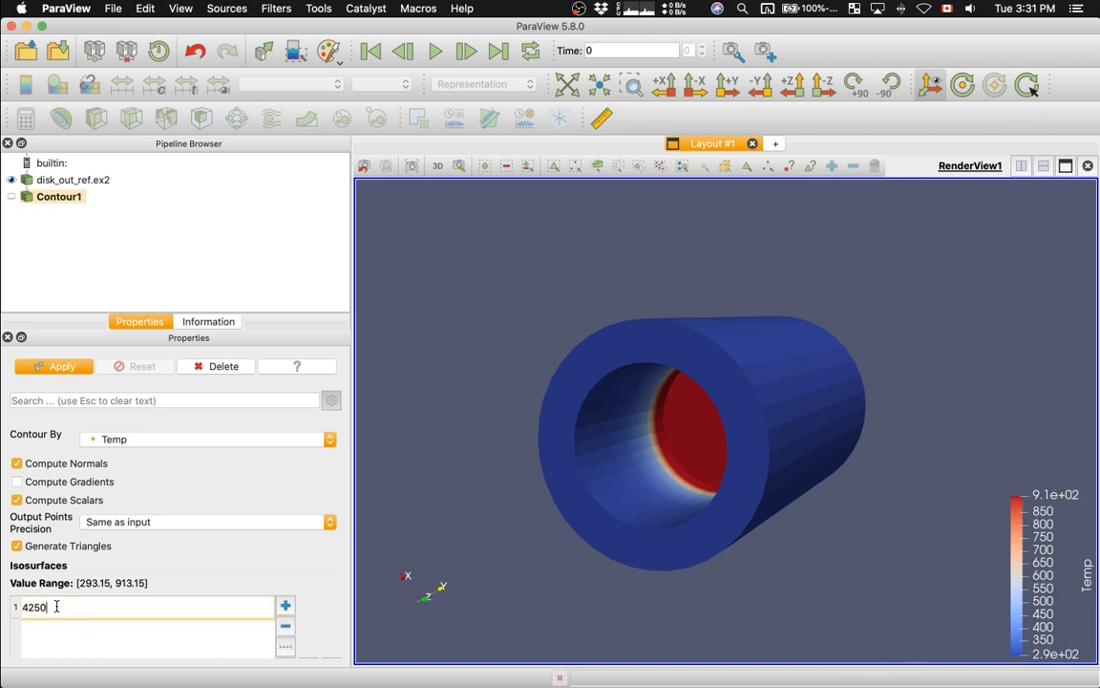
pyautogui.press('BackSpace')
pyautogui.press('BackSpace')
pyautogui.press('BackSpace')
pyautogui.press('BackSpace')
pyautogui.write('400')
pyautogui.press('Return')
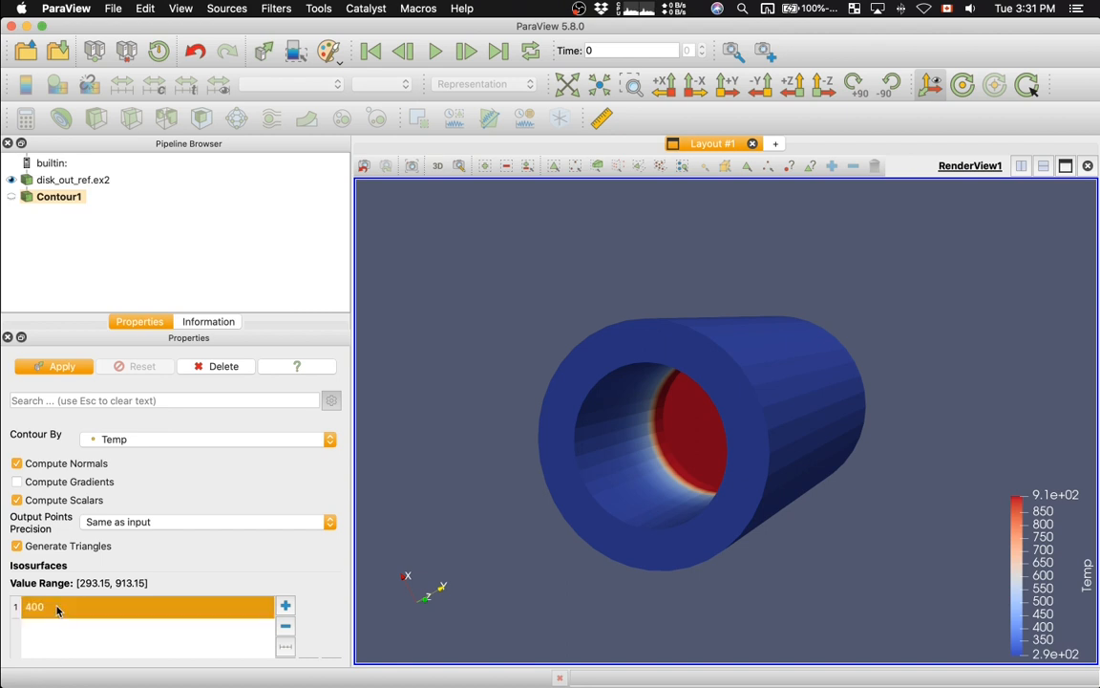
pyautogui.click(65, 366)
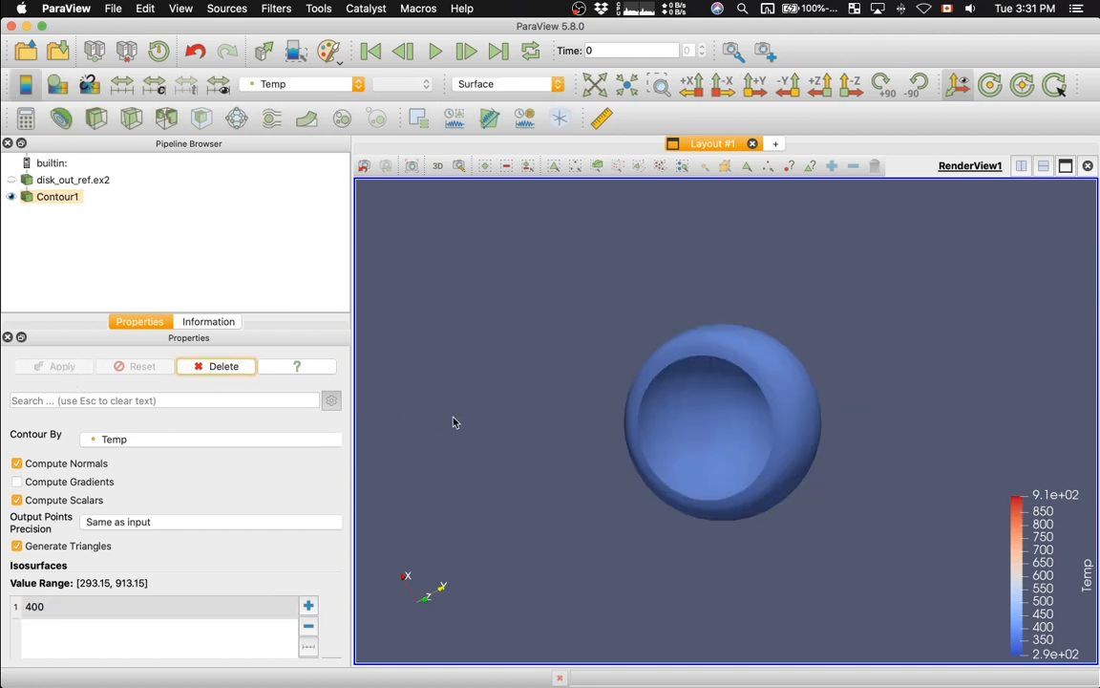
pyautogui.moveTo(448, 424)
pyautogui.mouseDown()
pyautogui.moveTo(400, 443)
pyautogui.moveTo(416, 429)
pyautogui.moveTo(445, 435)
pyautogui.mouseUp()
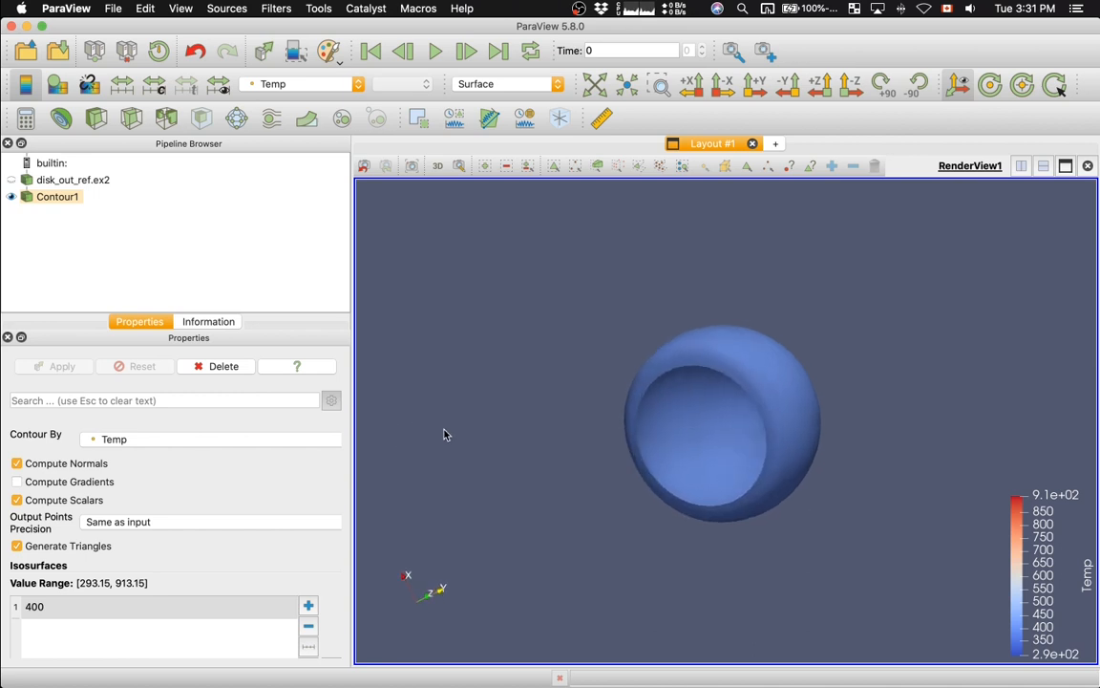
# Add a second isosurface value of 650 to the contour, apply it, and inspect both surfaces
pyautogui.scroll(-2, 272, 553)
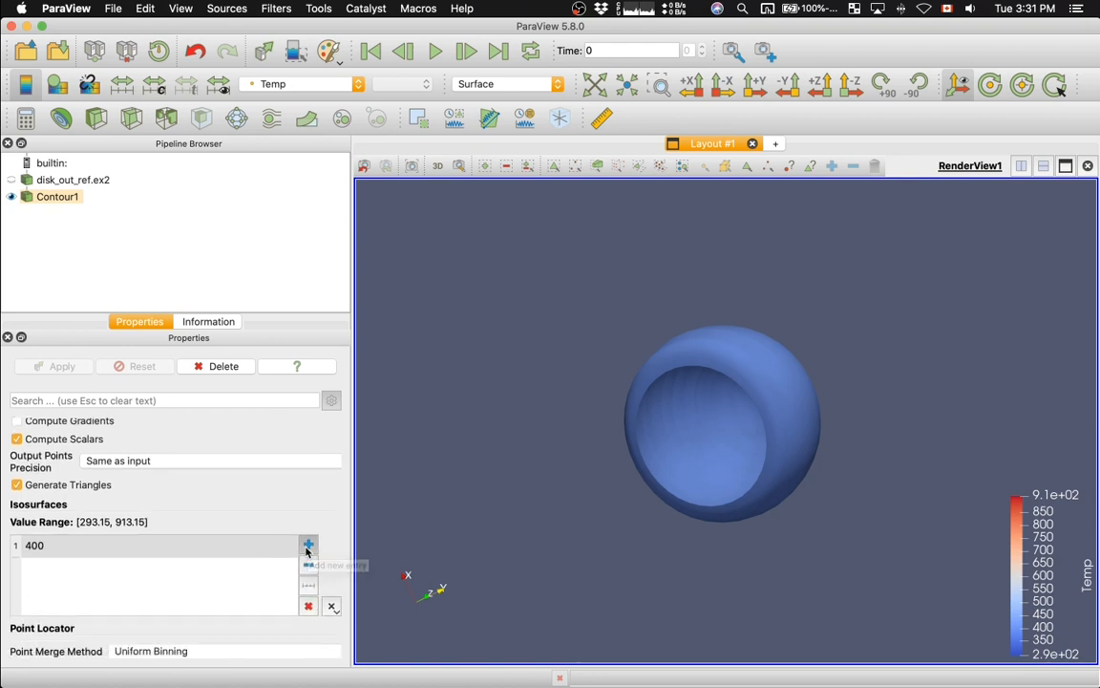
pyautogui.click(307, 549)
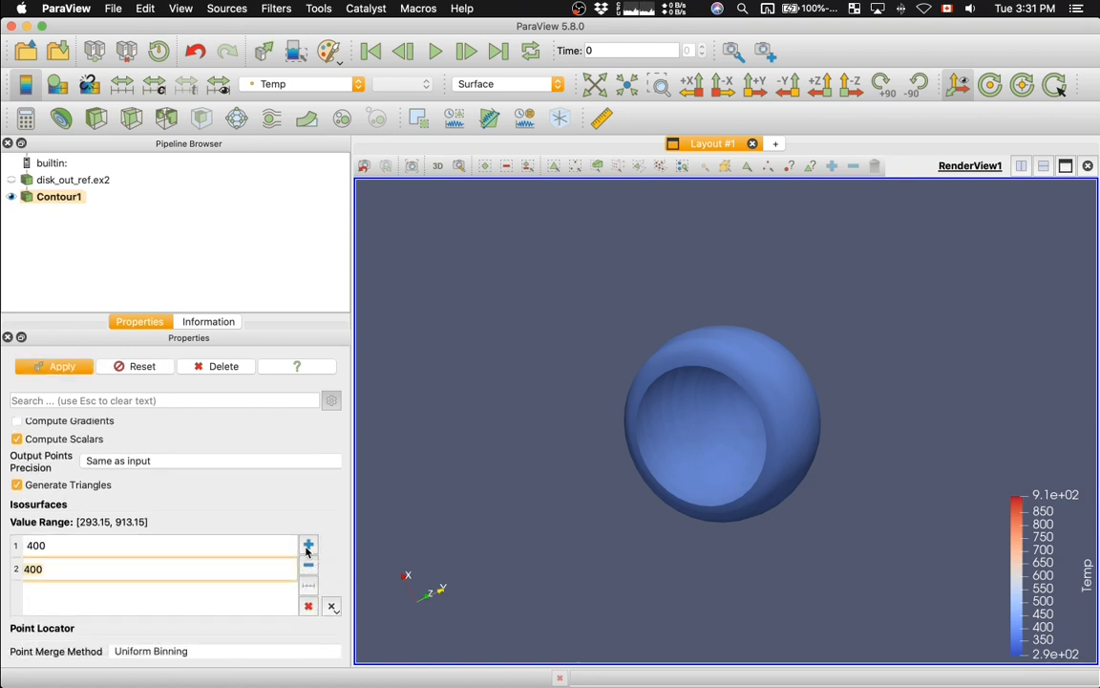
pyautogui.write('650')
pyautogui.press('Return')
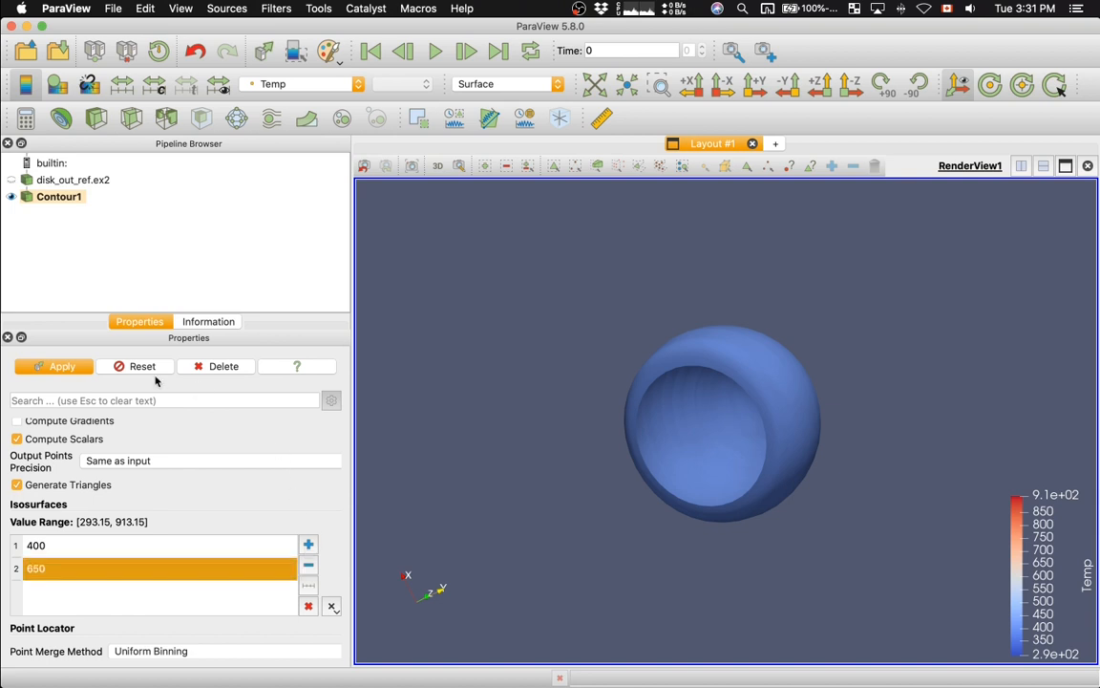
pyautogui.click(81, 367)
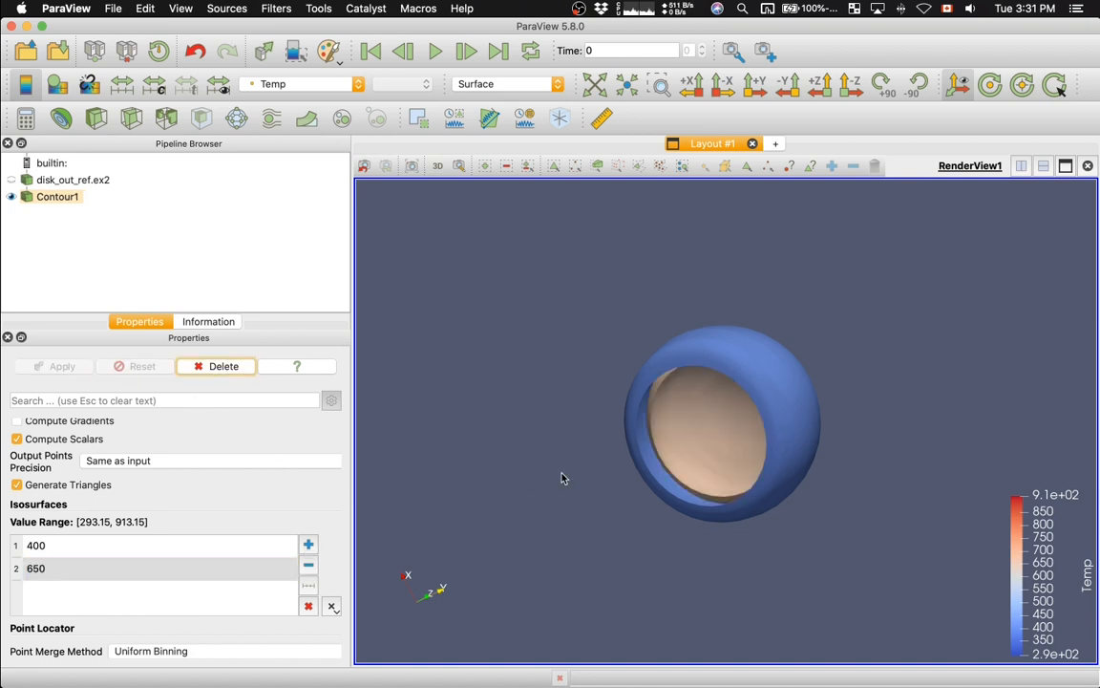
pyautogui.moveTo(562, 476)
pyautogui.mouseDown()
pyautogui.moveTo(519, 477)
pyautogui.moveTo(478, 494)
pyautogui.moveTo(551, 491)
pyautogui.mouseUp()
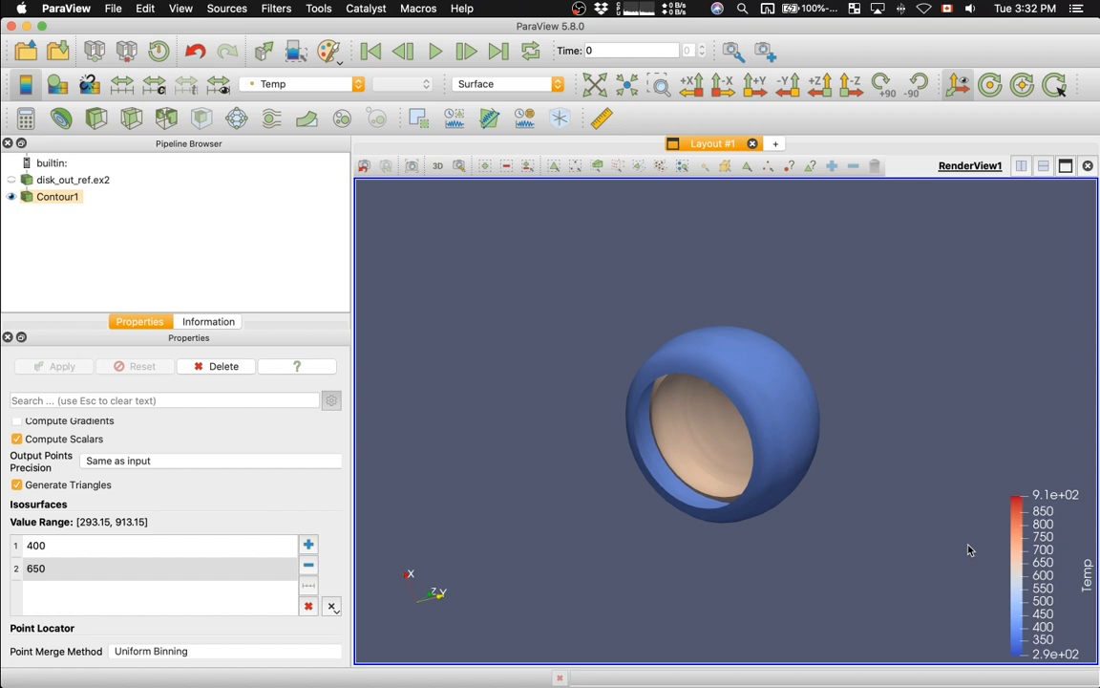
# Remove both isosurface values, 400 and 650, from the contour's value list
pyautogui.click(172, 569)
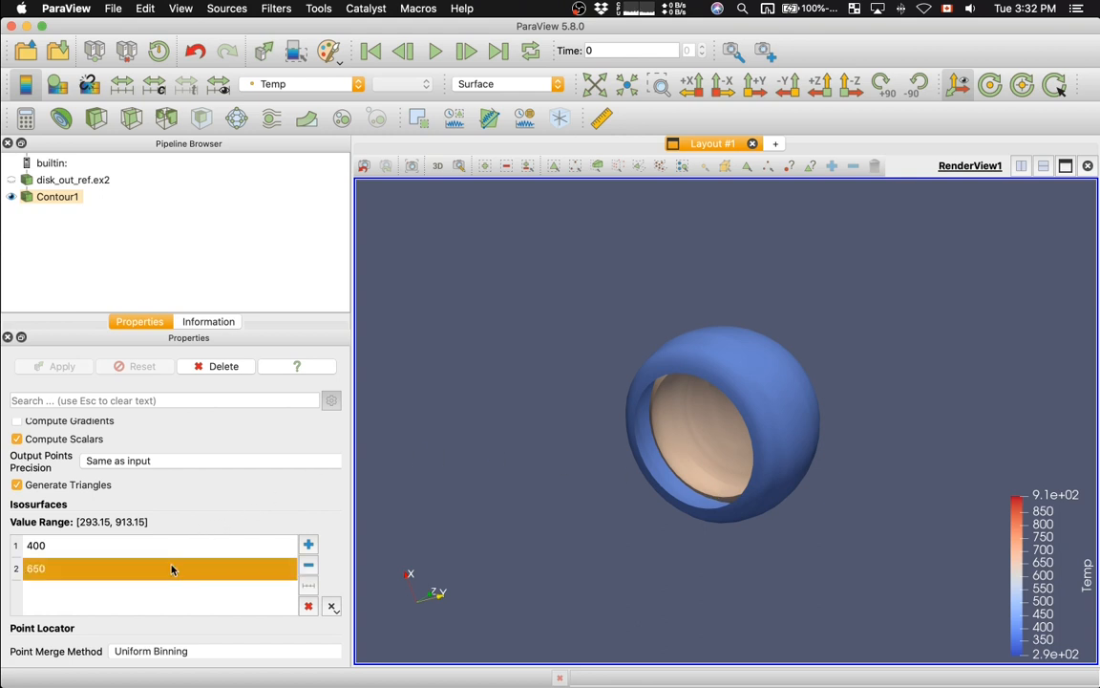
pyautogui.click(308, 566)
pyautogui.click(308, 567)
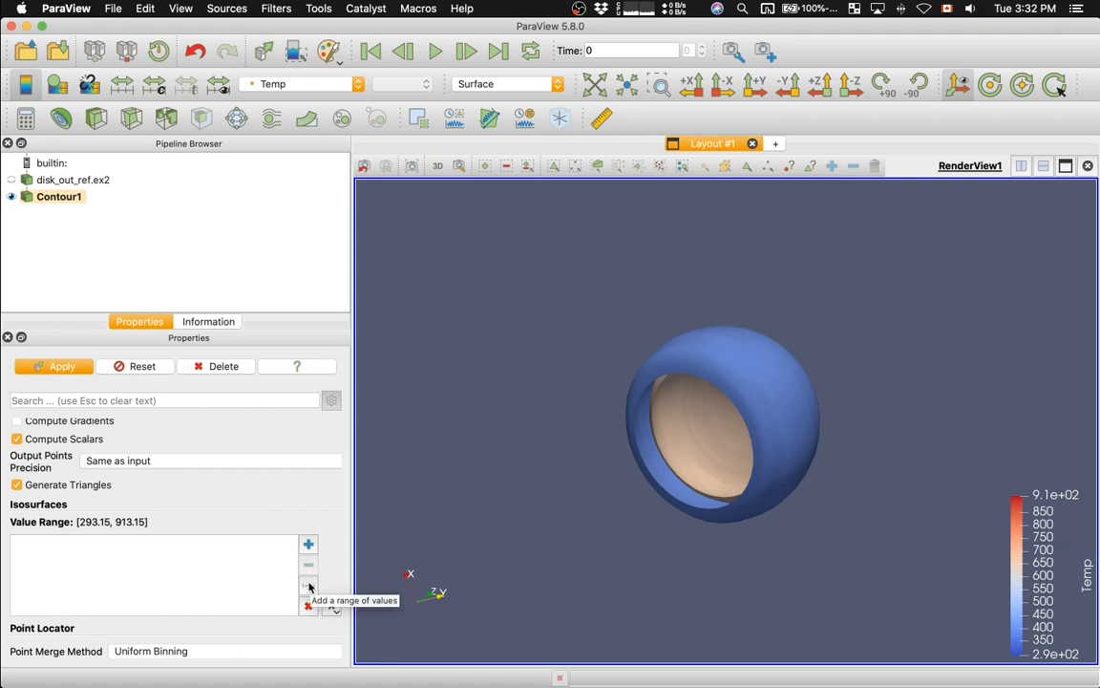
# Generate a linear series of 5 isosurface values from 293.15 to 913.15, apply it, and inspect the nested surfaces
pyautogui.click(309, 585)
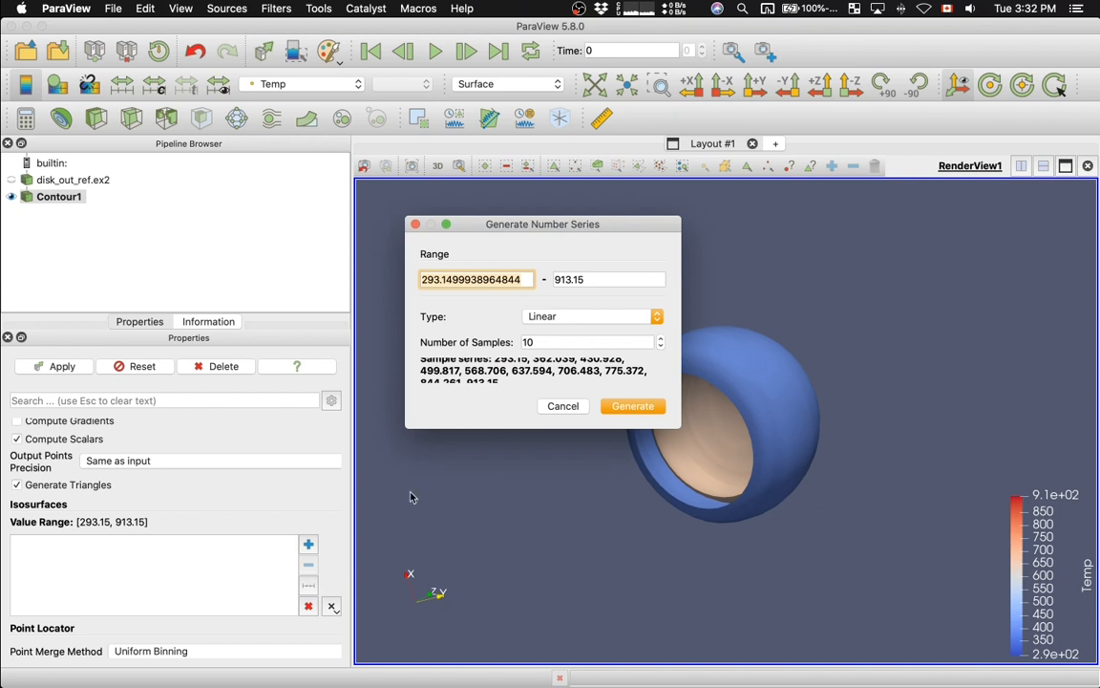
pyautogui.click(540, 343)
pyautogui.press('BackSpace')
pyautogui.press('BackSpace')
pyautogui.write('5')
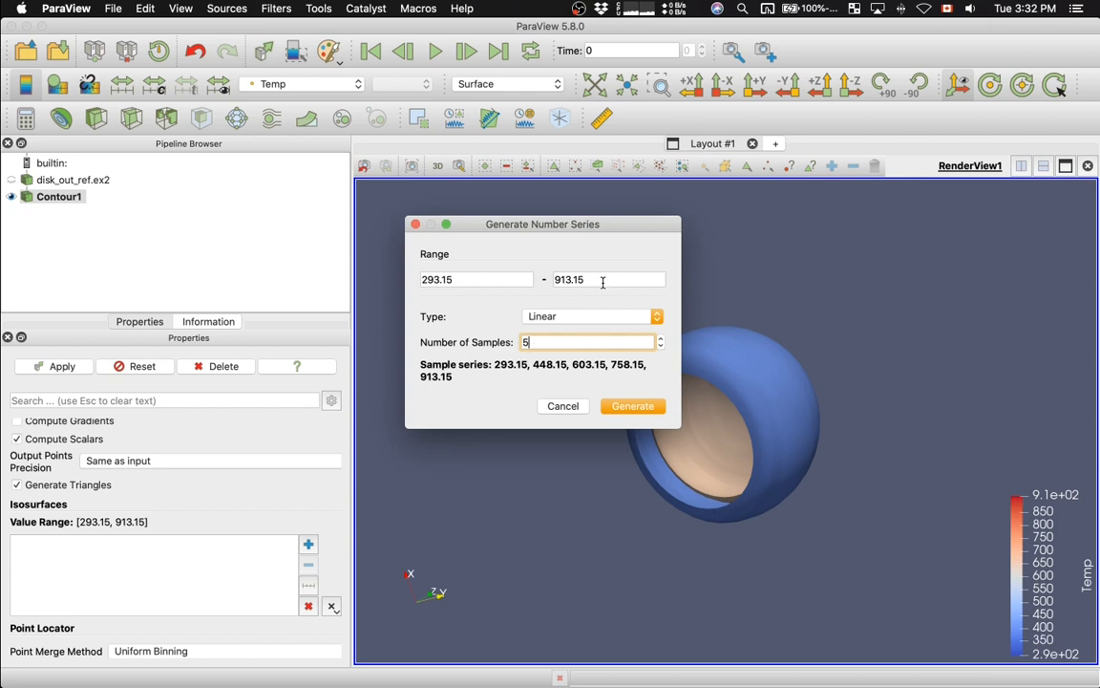
pyautogui.click(562, 318)
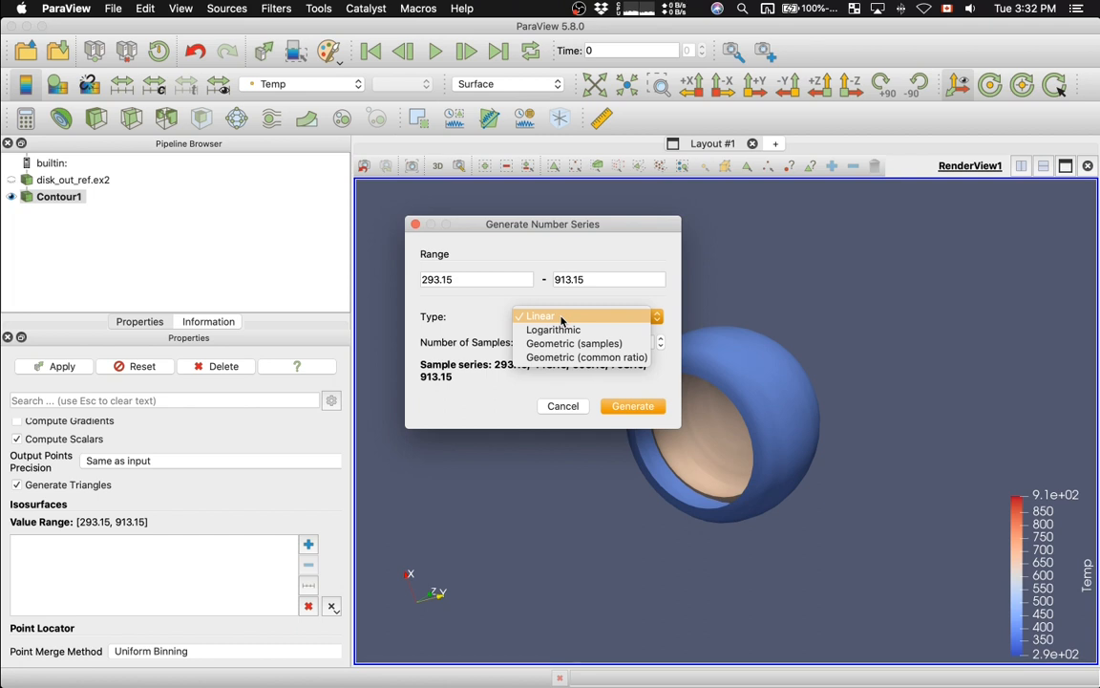
pyautogui.click(562, 318)
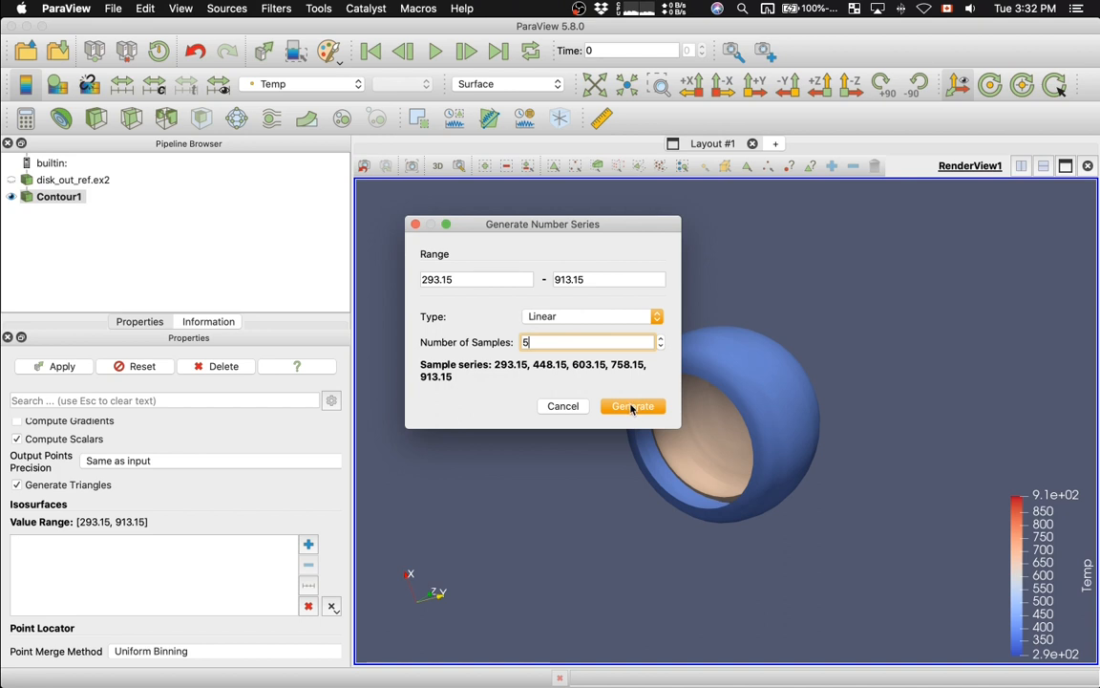
pyautogui.click(632, 407)
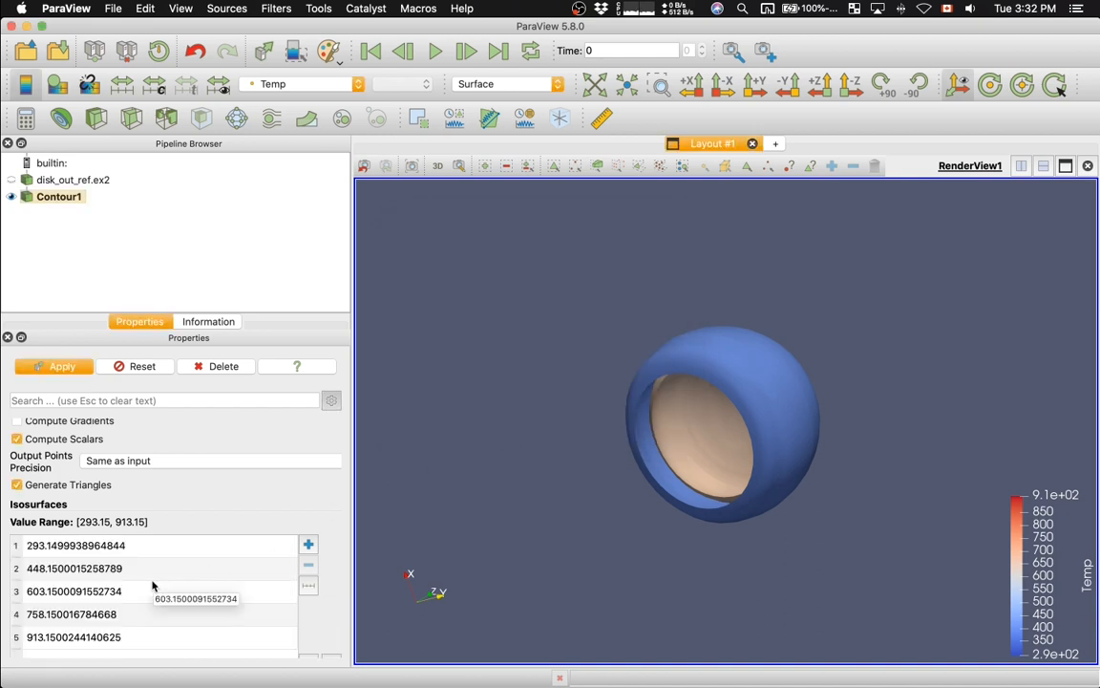
pyautogui.click(67, 368)
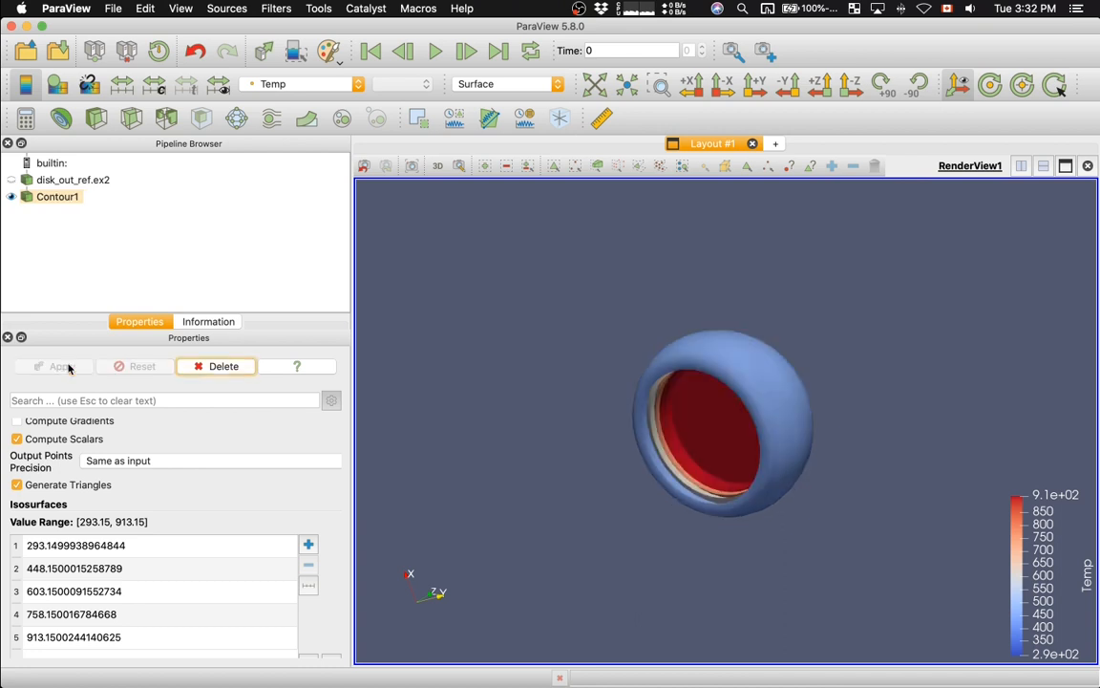
pyautogui.click(689, 88)
pyautogui.moveTo(600, 353); pyautogui.dragTo(705, 256)
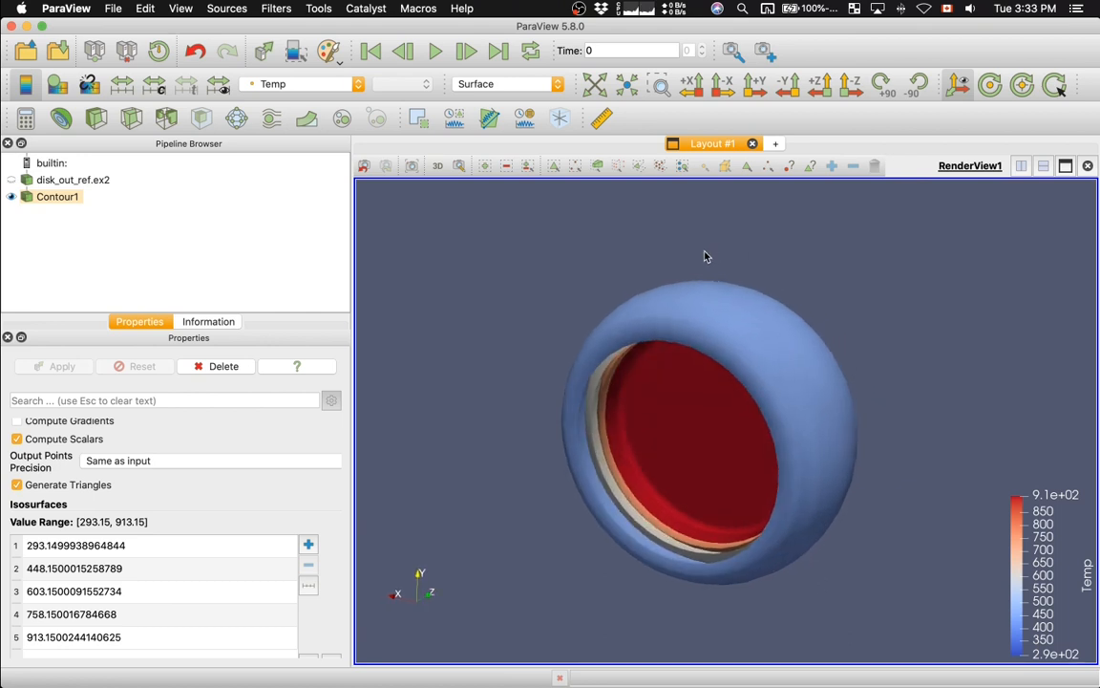
# Set the contour's opacity to about 0.45 and rotate the view to look through the nested isosurfaces
pyautogui.scroll(-5, 320, 498)
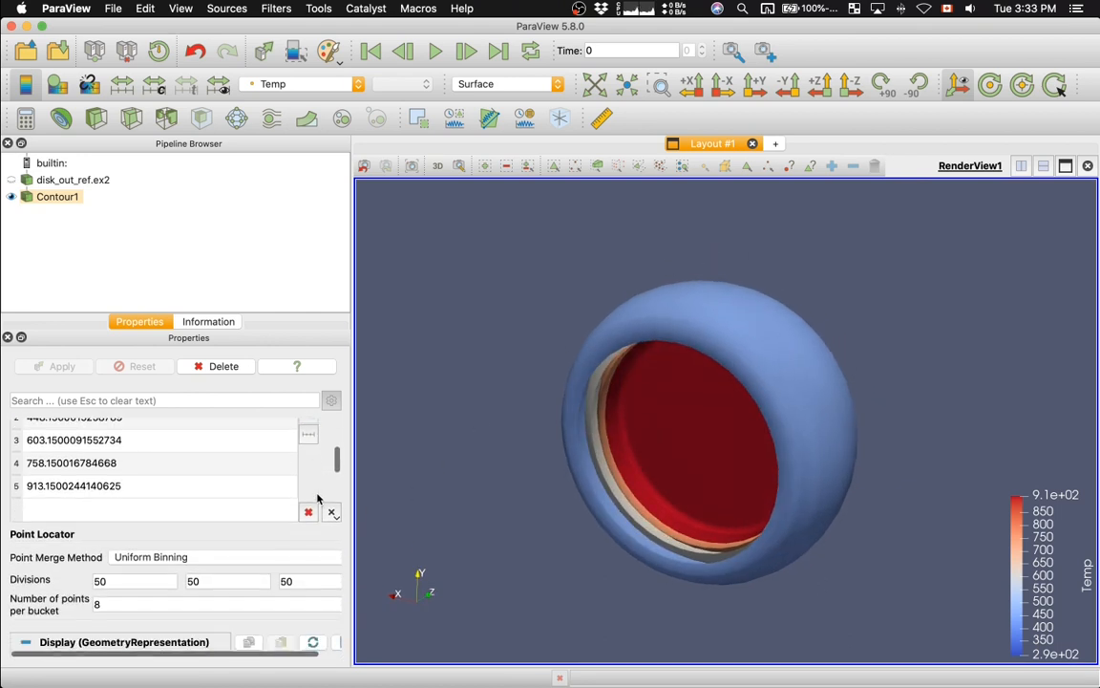
pyautogui.scroll(-10, 318, 498)
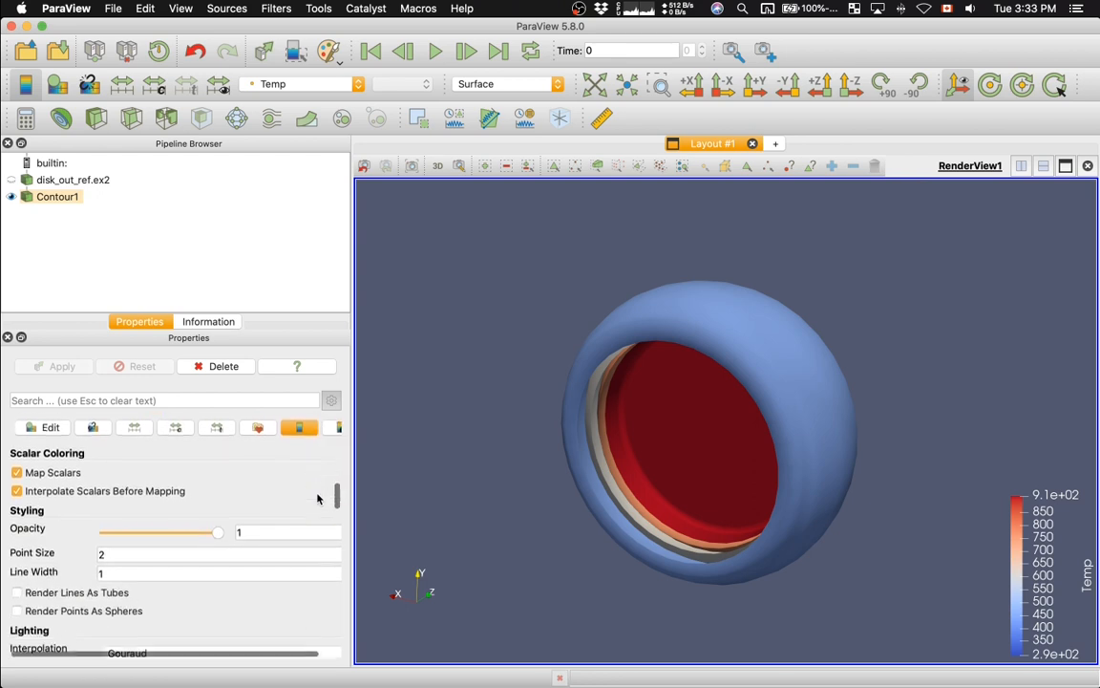
pyautogui.scroll(-2, 318, 498)
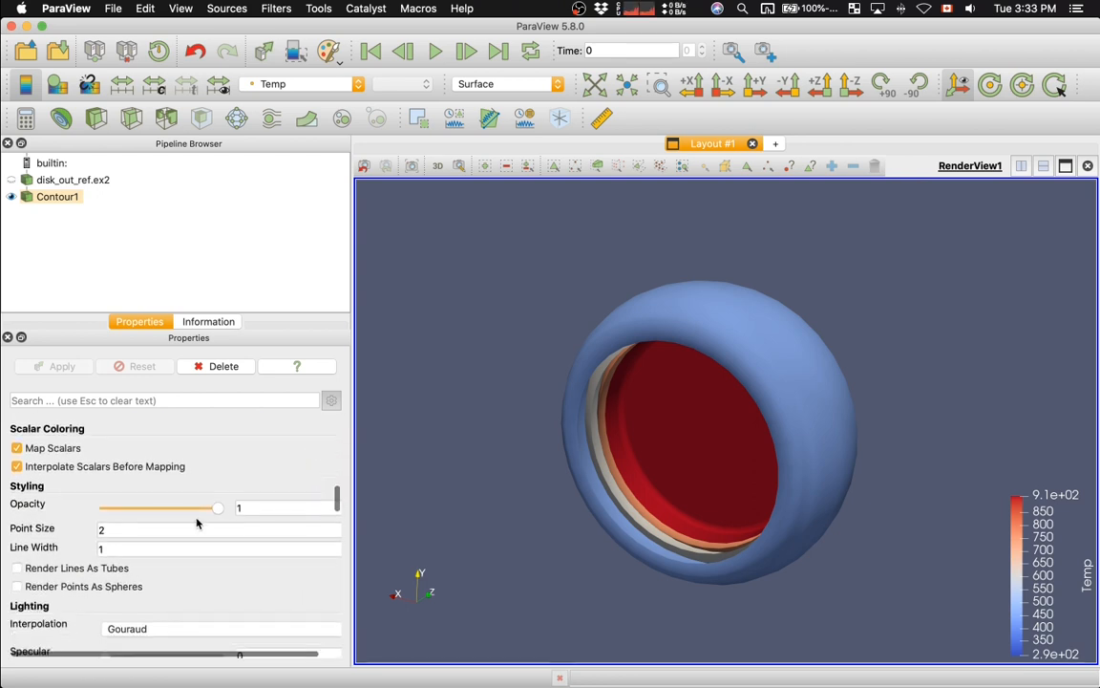
pyautogui.click(141, 509)
pyautogui.moveTo(141, 512); pyautogui.dragTo(156, 512)
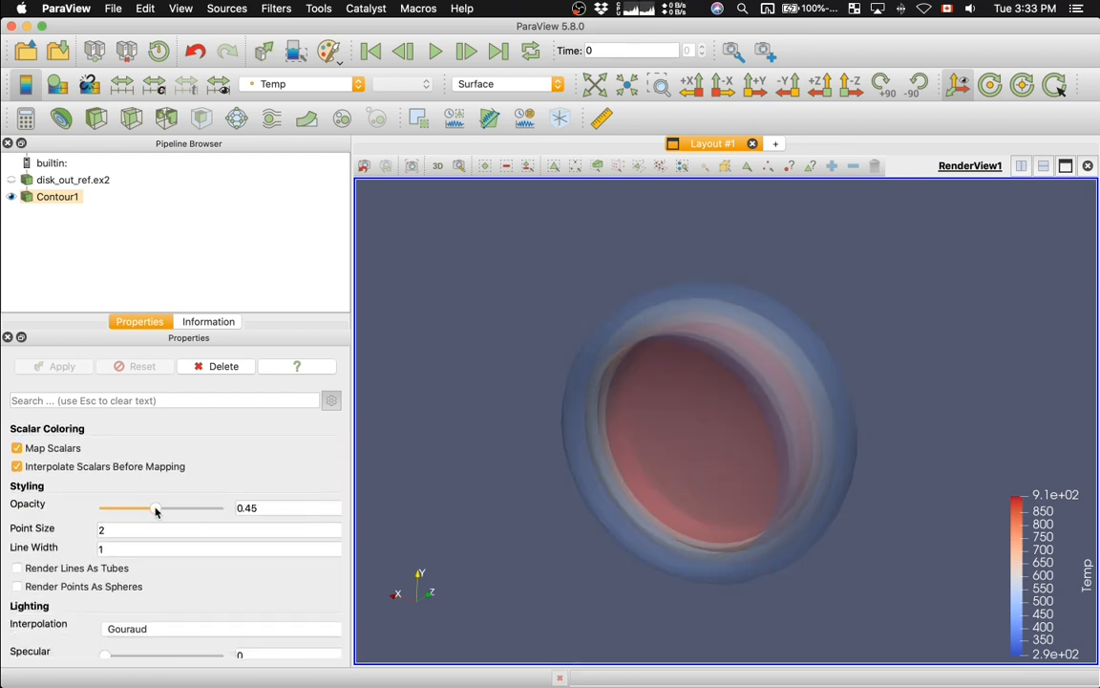
pyautogui.moveTo(564, 377)
pyautogui.mouseDown()
pyautogui.moveTo(513, 408)
pyautogui.moveTo(554, 396)
pyautogui.mouseUp()
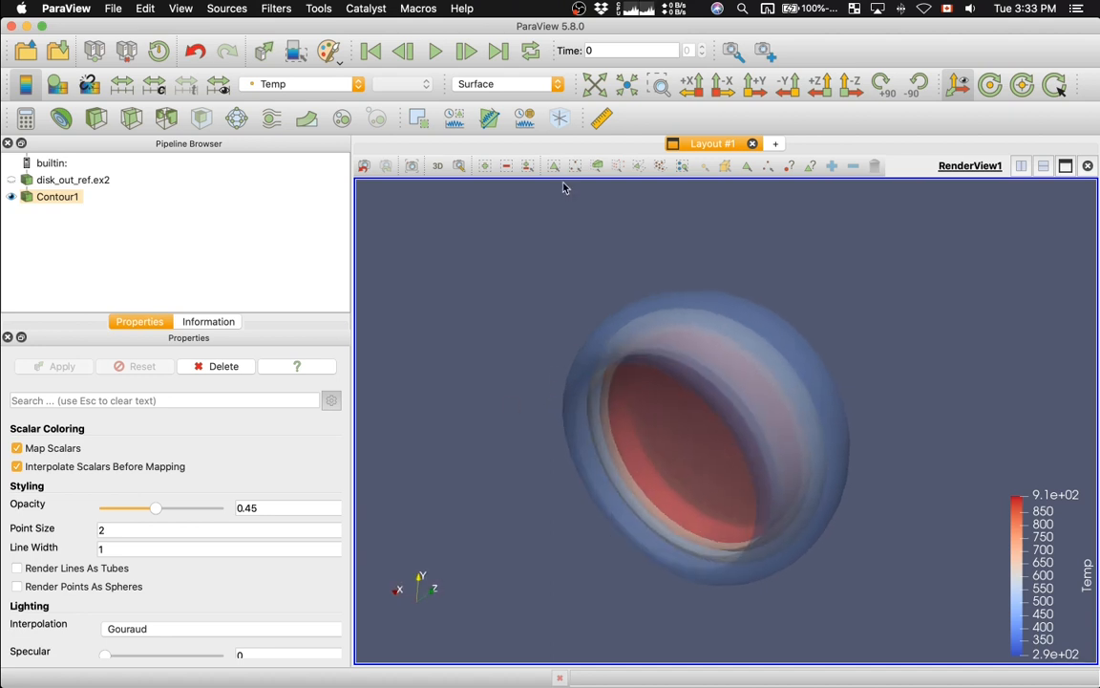
# Display the contour as Wireframe and set its opacity to 1
pyautogui.click(519, 87)
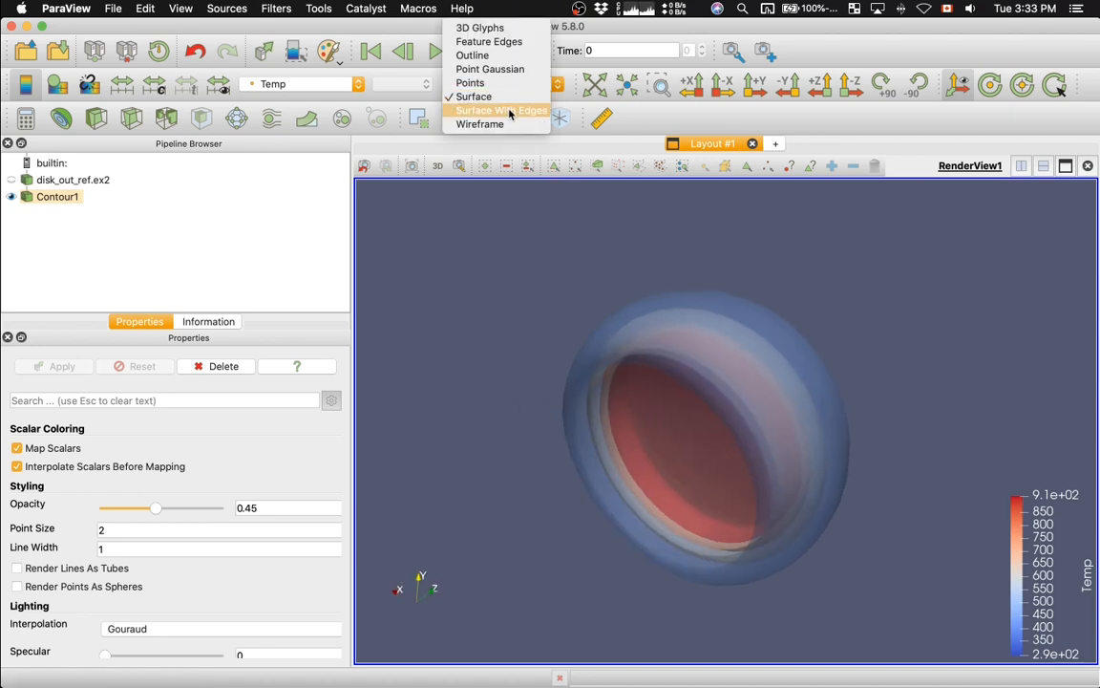
pyautogui.click(507, 119)
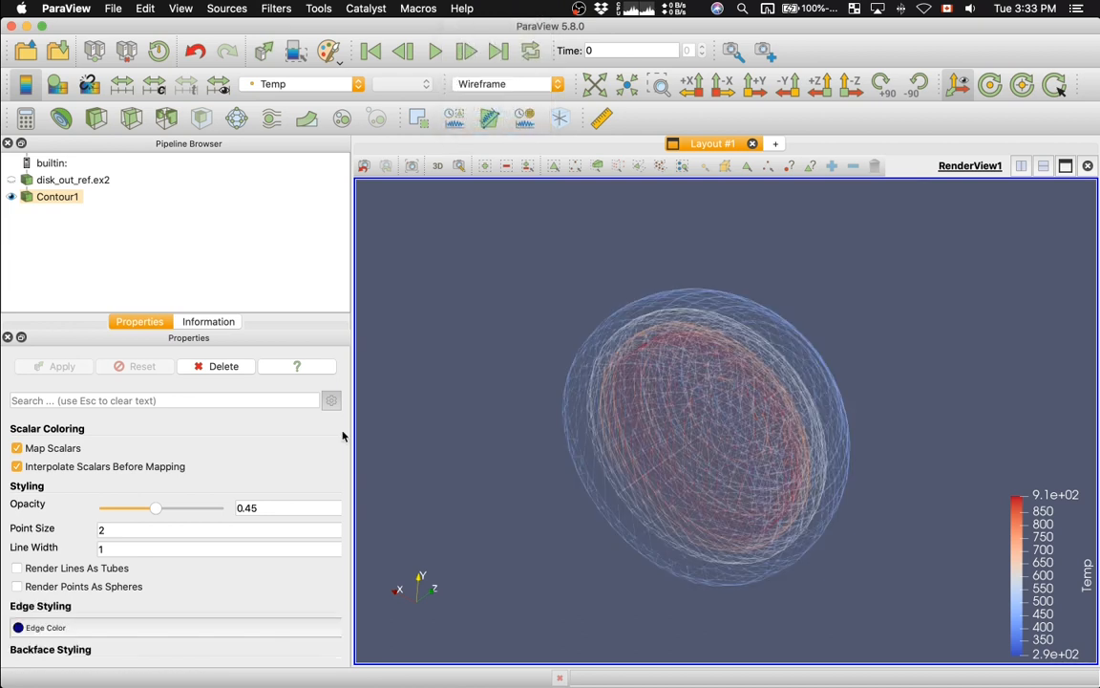
pyautogui.moveTo(155, 509); pyautogui.dragTo(238, 516)
pyautogui.moveTo(524, 481)
pyautogui.mouseDown()
pyautogui.moveTo(553, 477)
pyautogui.moveTo(560, 461)
pyautogui.moveTo(520, 448)
pyautogui.moveTo(543, 482)
pyautogui.mouseUp()
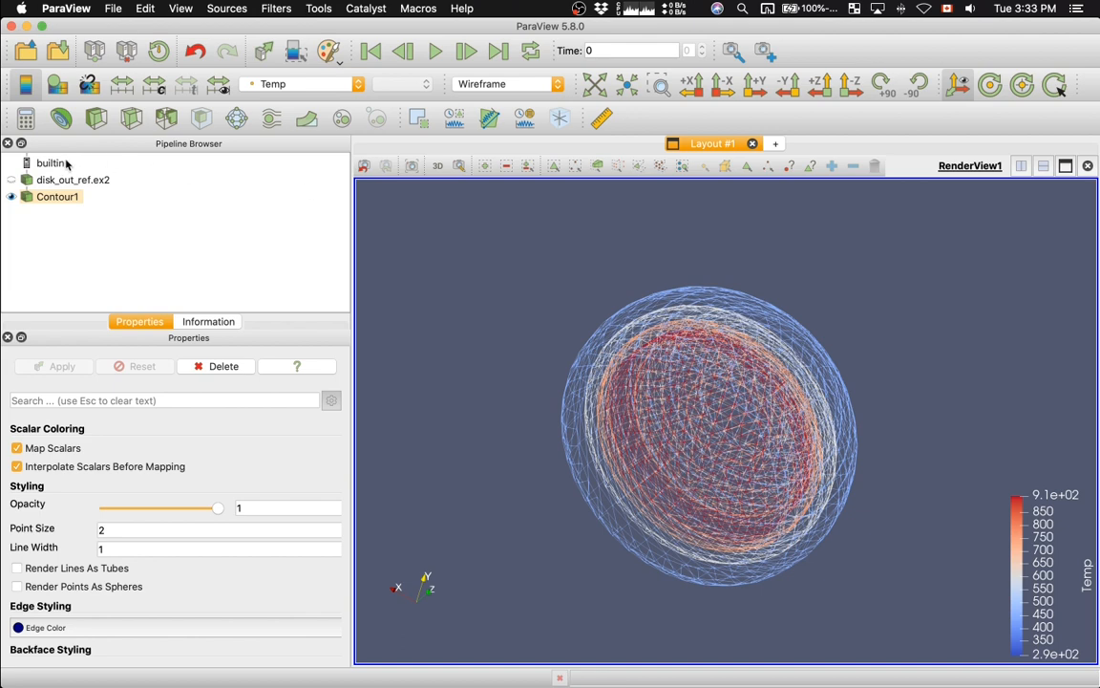
# Show disk_out_ref.ex2 together with the contour and set its opacity to about 0.21
pyautogui.click(11, 181)
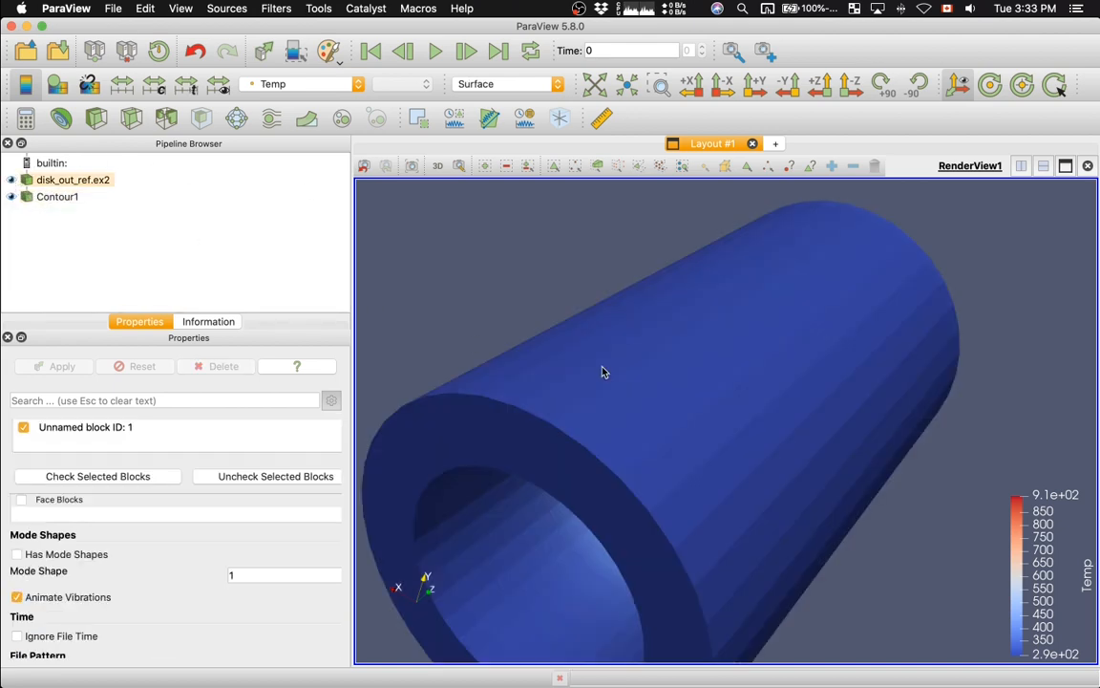
pyautogui.scroll(-2, 659, 380)
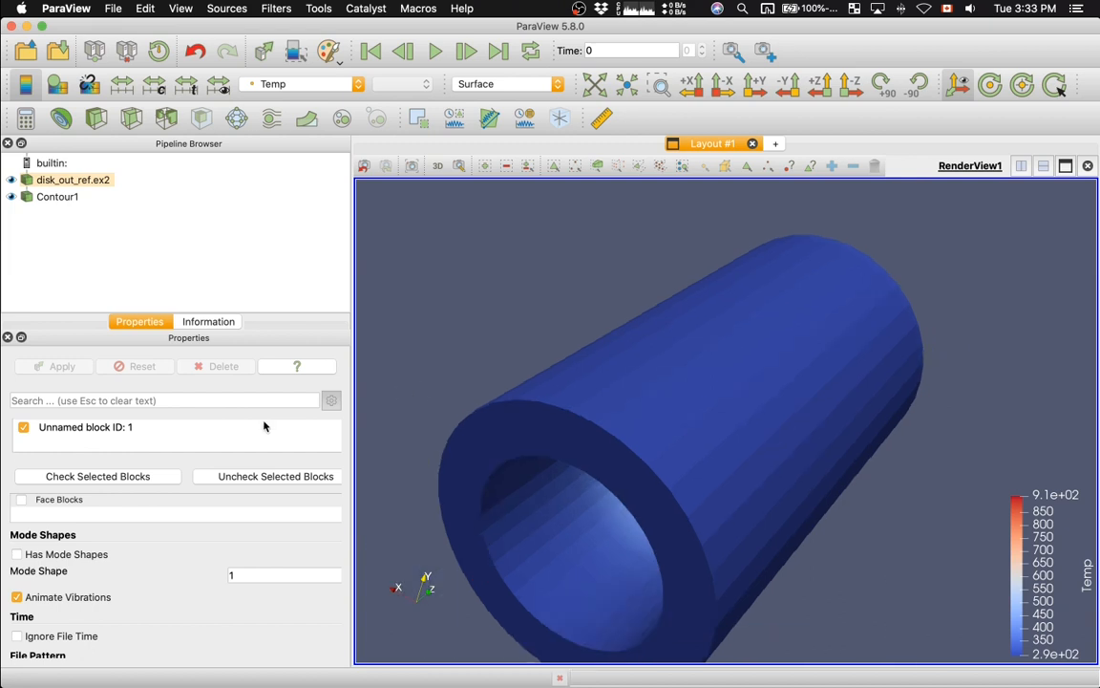
pyautogui.scroll(5, 206, 488)
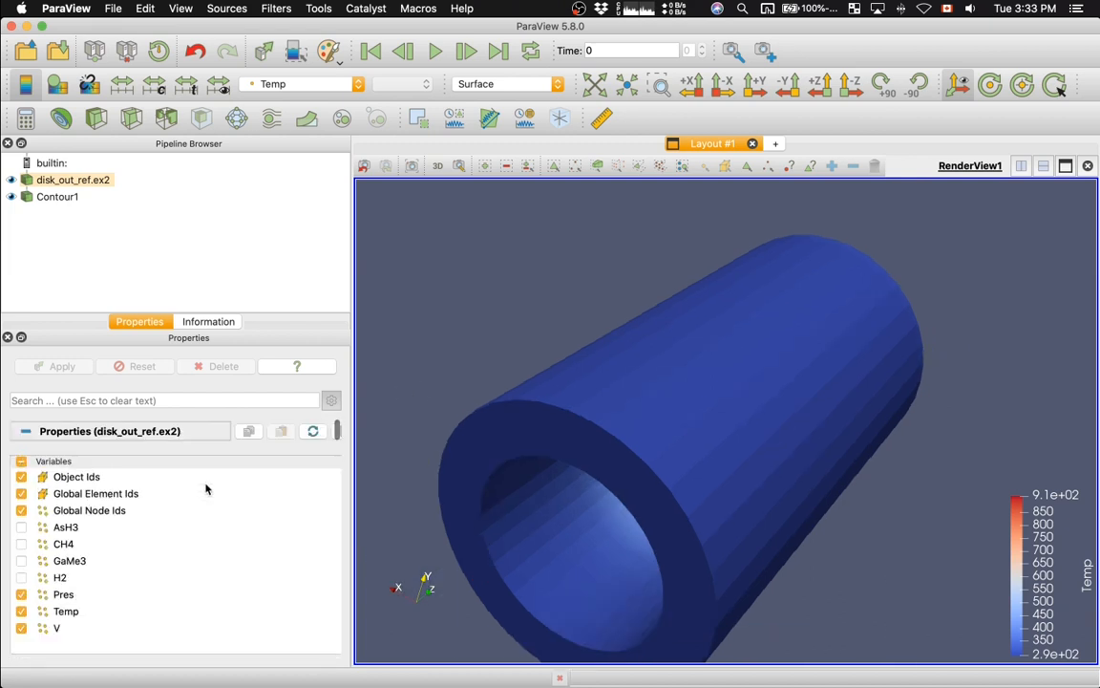
pyautogui.scroll(-4, 205, 488)
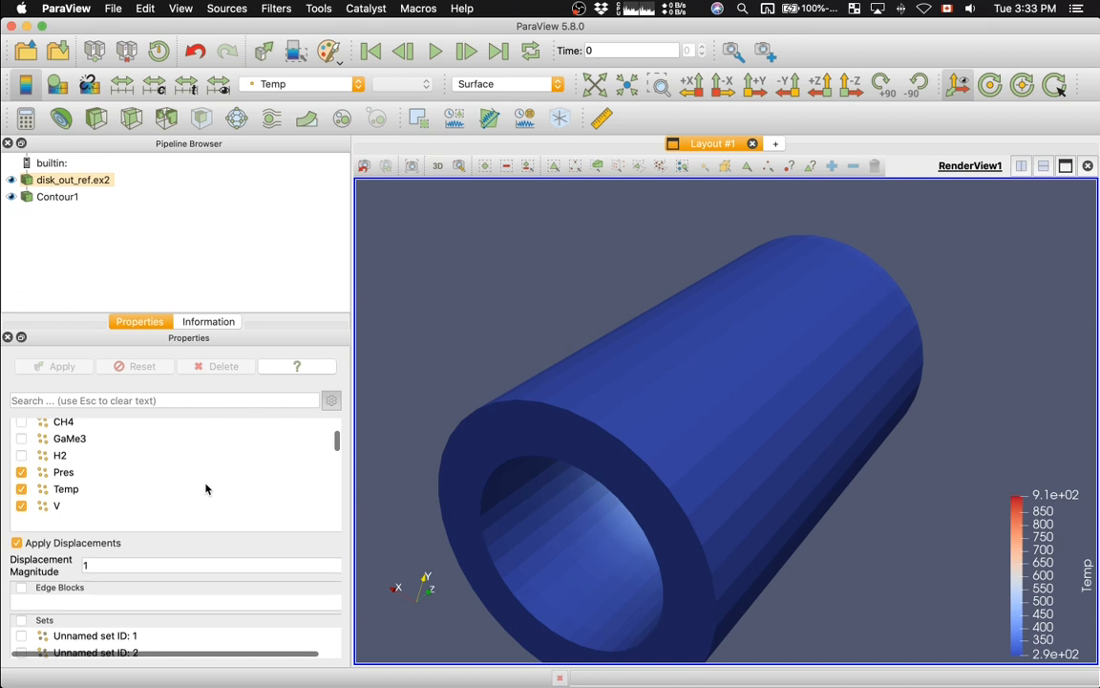
pyautogui.scroll(3, 205, 488)
pyautogui.scroll(-10, 205, 488)
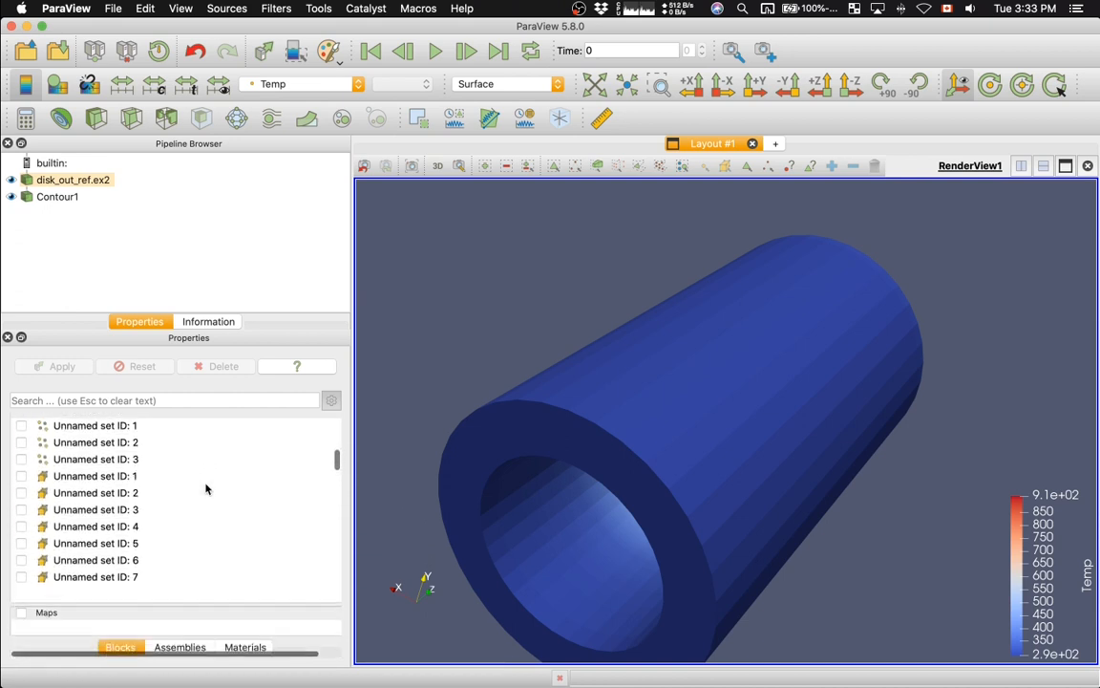
pyautogui.scroll(-10, 206, 489)
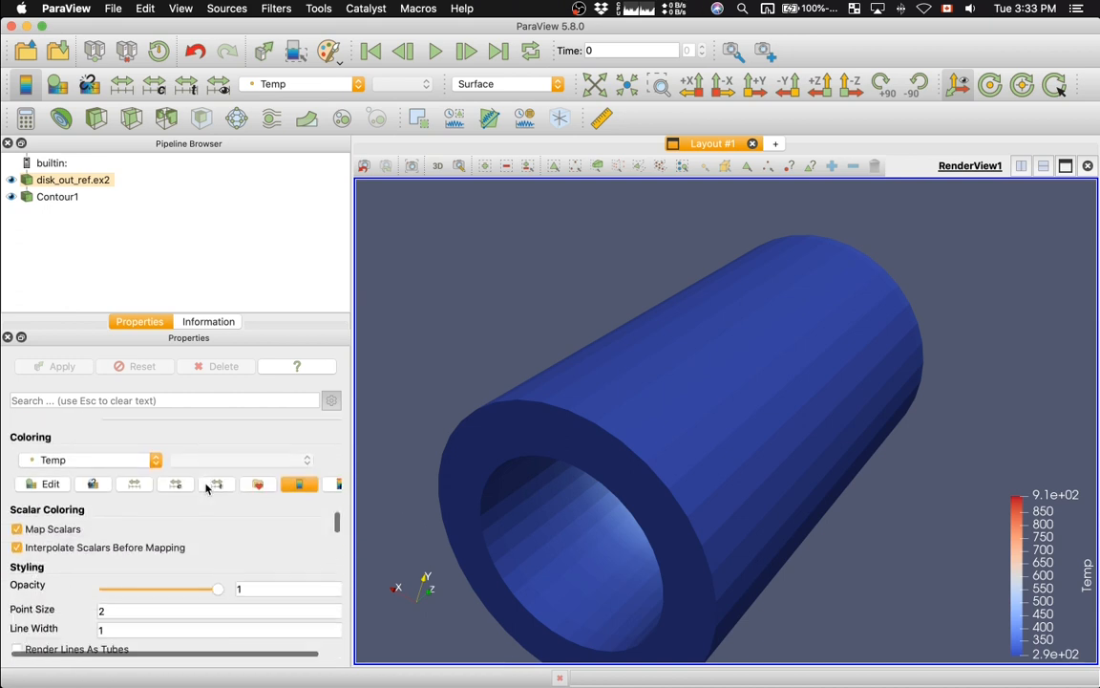
pyautogui.click(147, 574)
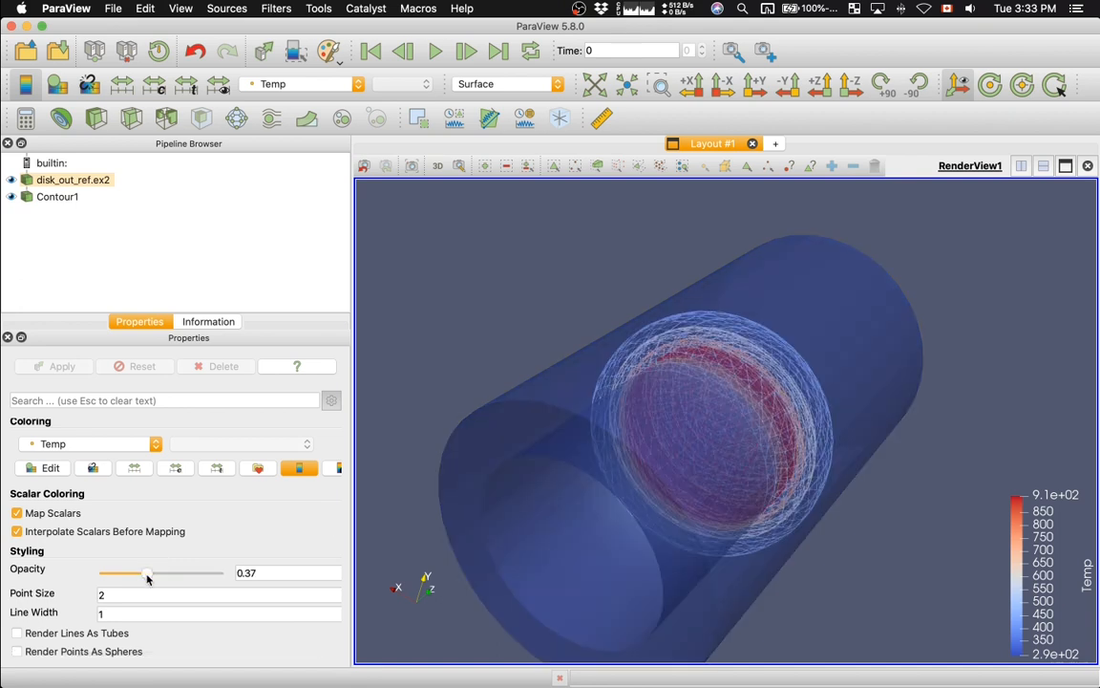
pyautogui.moveTo(147, 578); pyautogui.dragTo(130, 580)
pyautogui.moveTo(525, 322)
pyautogui.mouseDown()
pyautogui.moveTo(465, 305)
pyautogui.moveTo(572, 307)
pyautogui.moveTo(525, 308)
pyautogui.mouseUp()
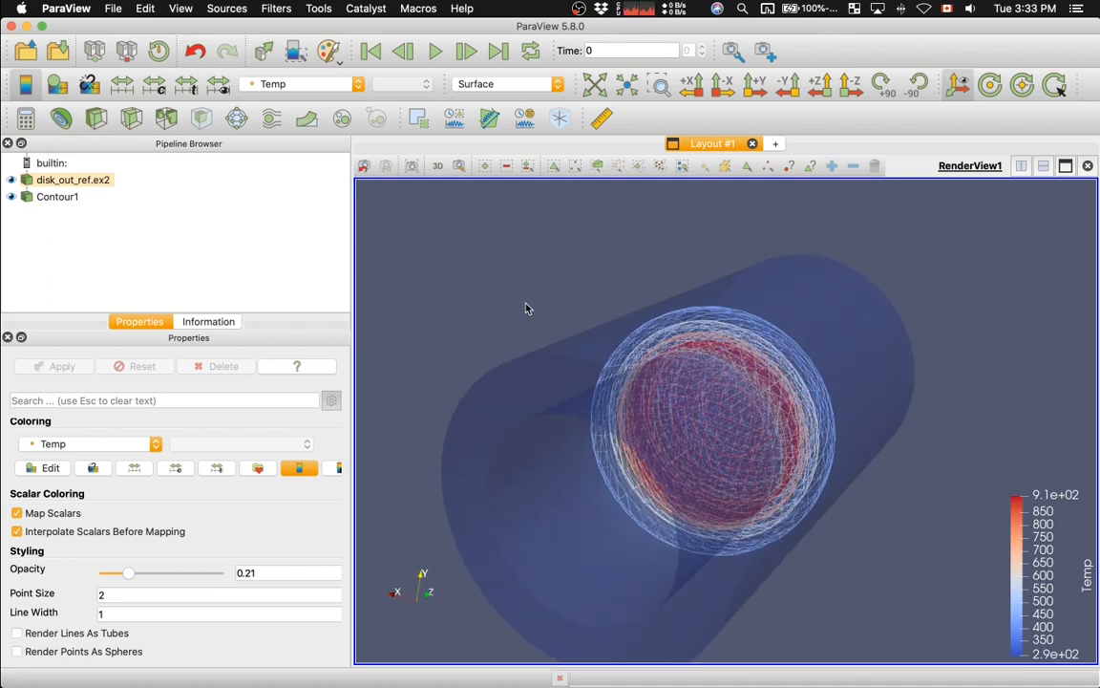
# Add a Clip filter to disk_out_ref.ex2 and select it in the pipeline
pyautogui.doubleClick(79, 179)
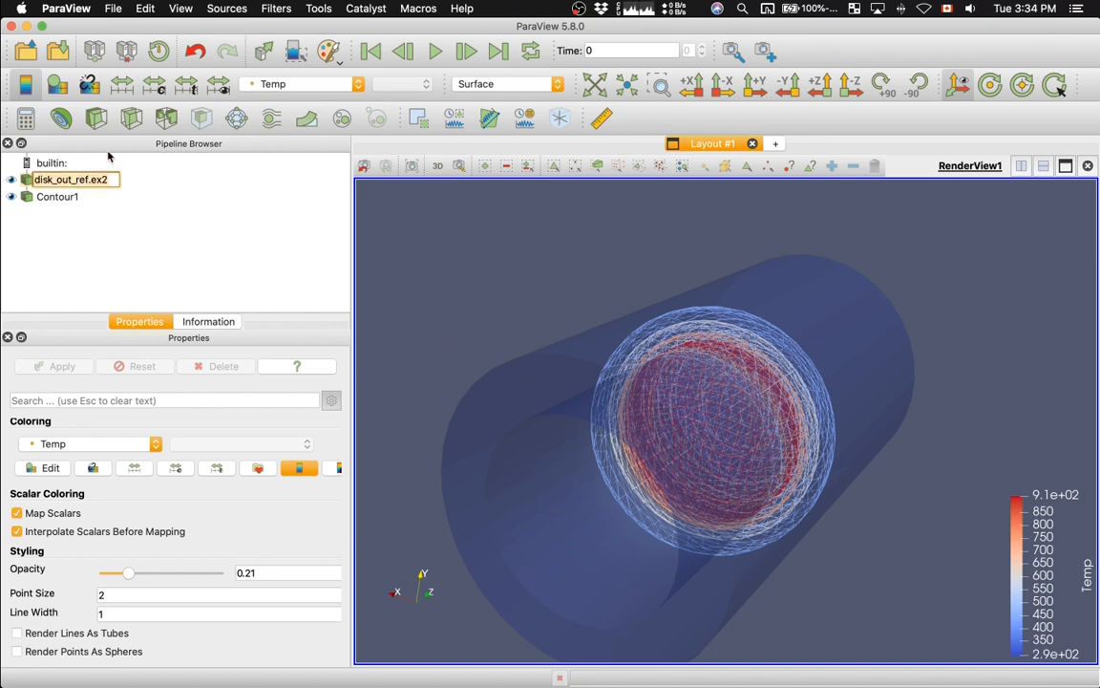
pyautogui.click(99, 124)
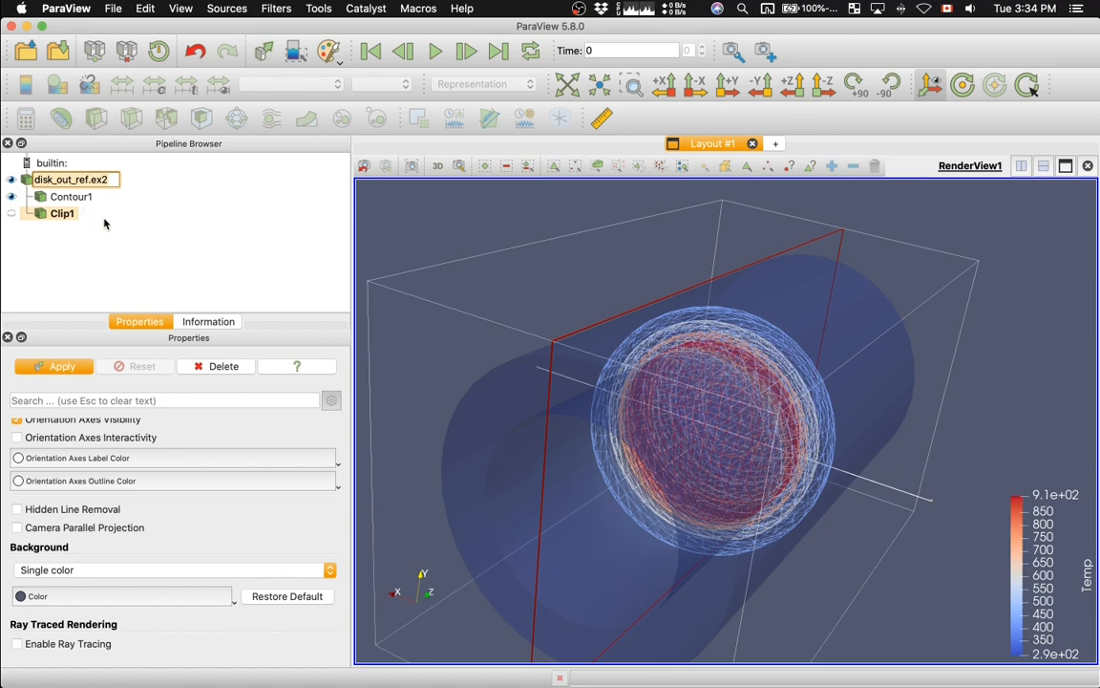
pyautogui.click(140, 181)
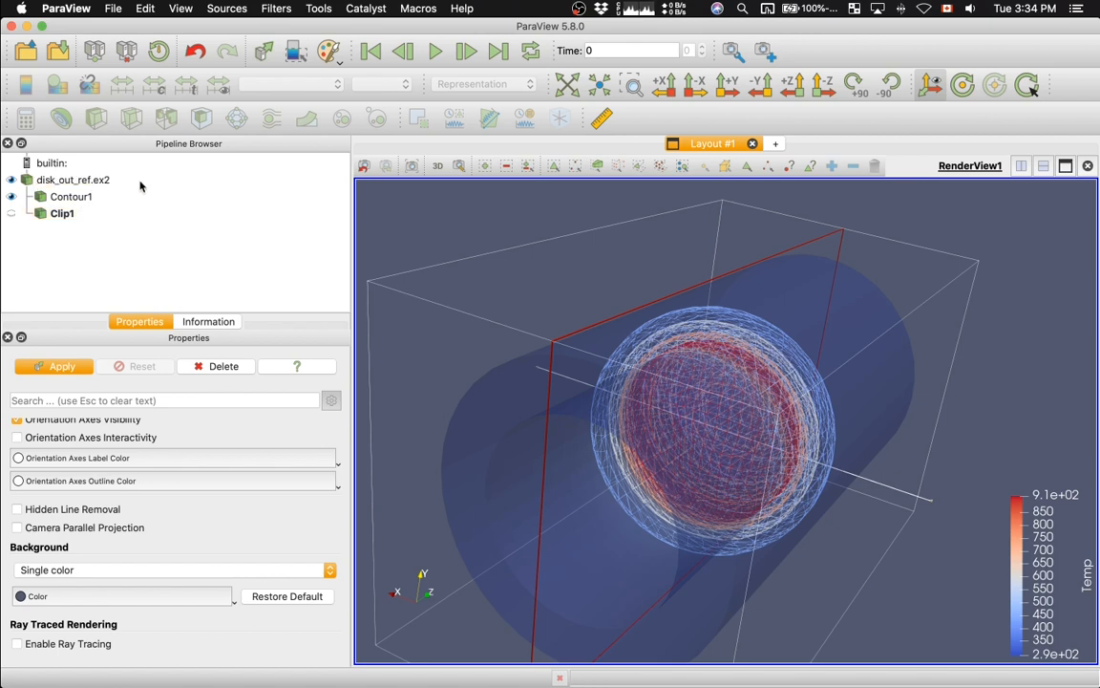
pyautogui.click(68, 198)
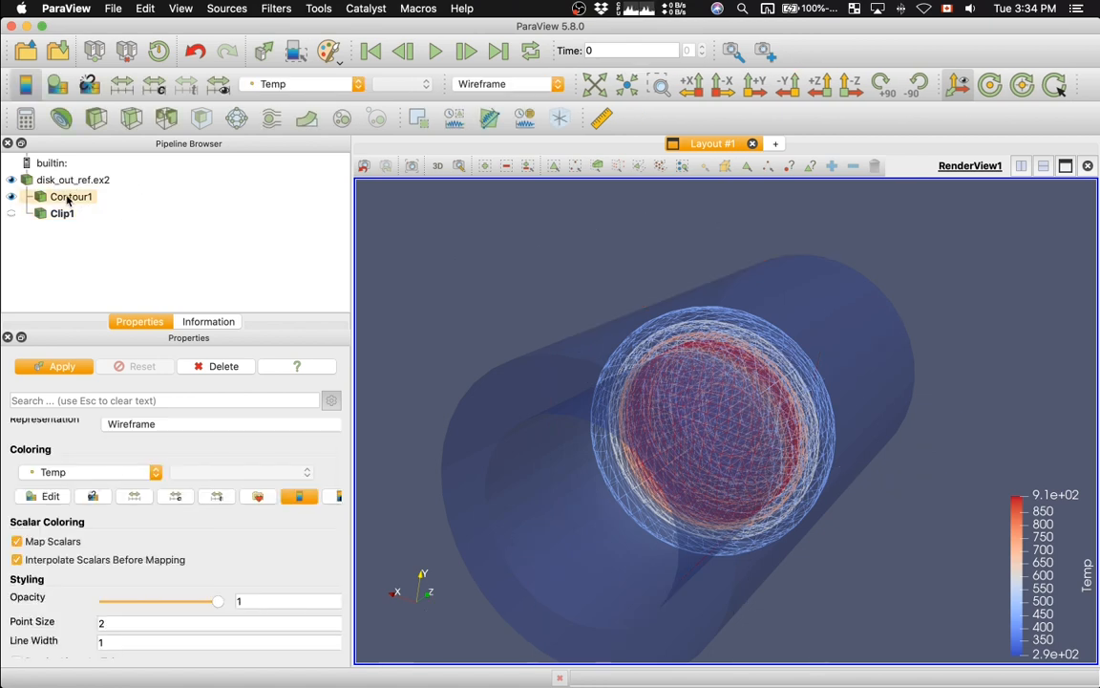
pyautogui.click(62, 214)
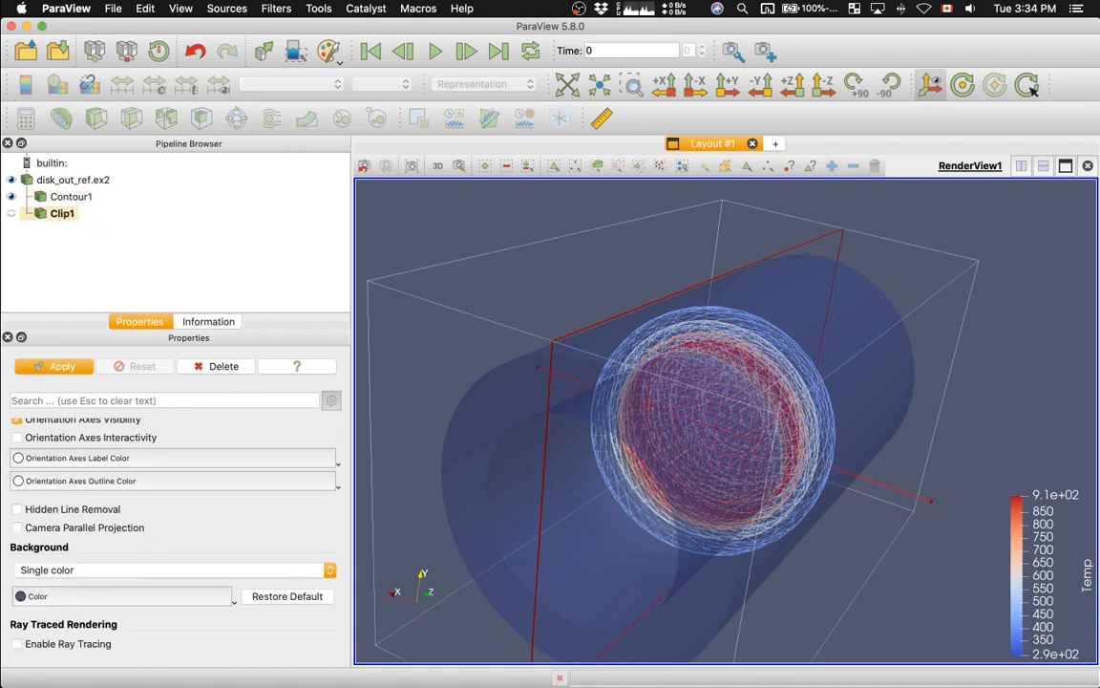
# Tilt and shift the clip plane to an origin of about (-0.004, 0.002, 0.079) and a normal of about (0.886, -0.461, -0.045)
pyautogui.moveTo(1059, 381); pyautogui.dragTo(1045, 351)
pyautogui.scroll(15, 181, 420)
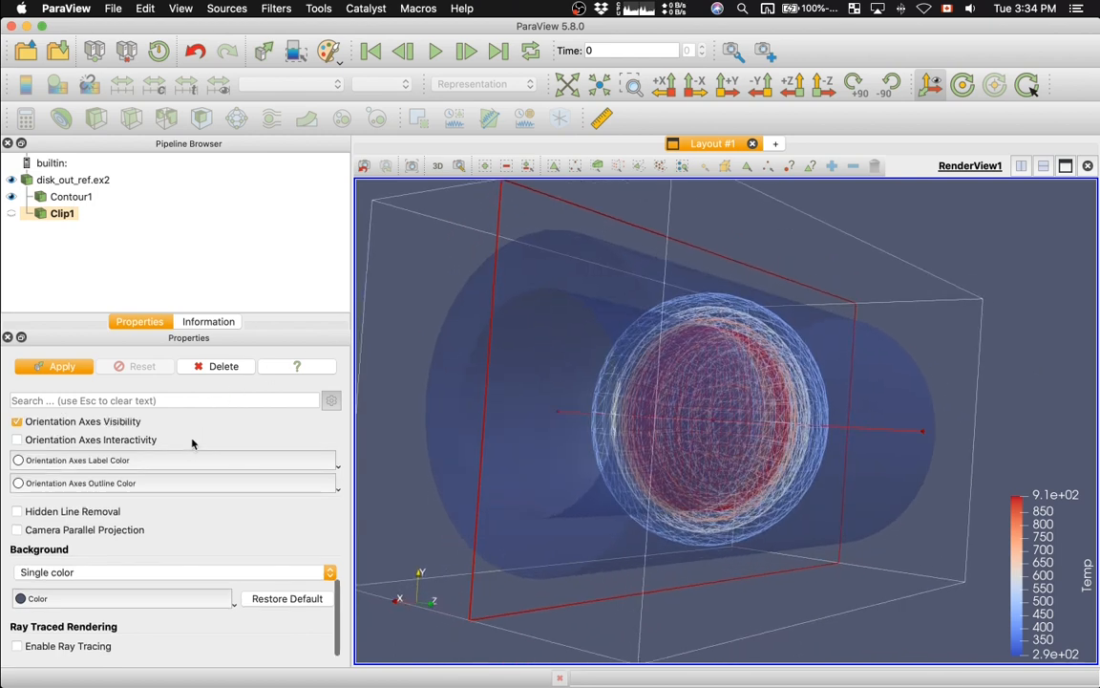
pyautogui.scroll(-5, 191, 443)
pyautogui.scroll(4, 191, 443)
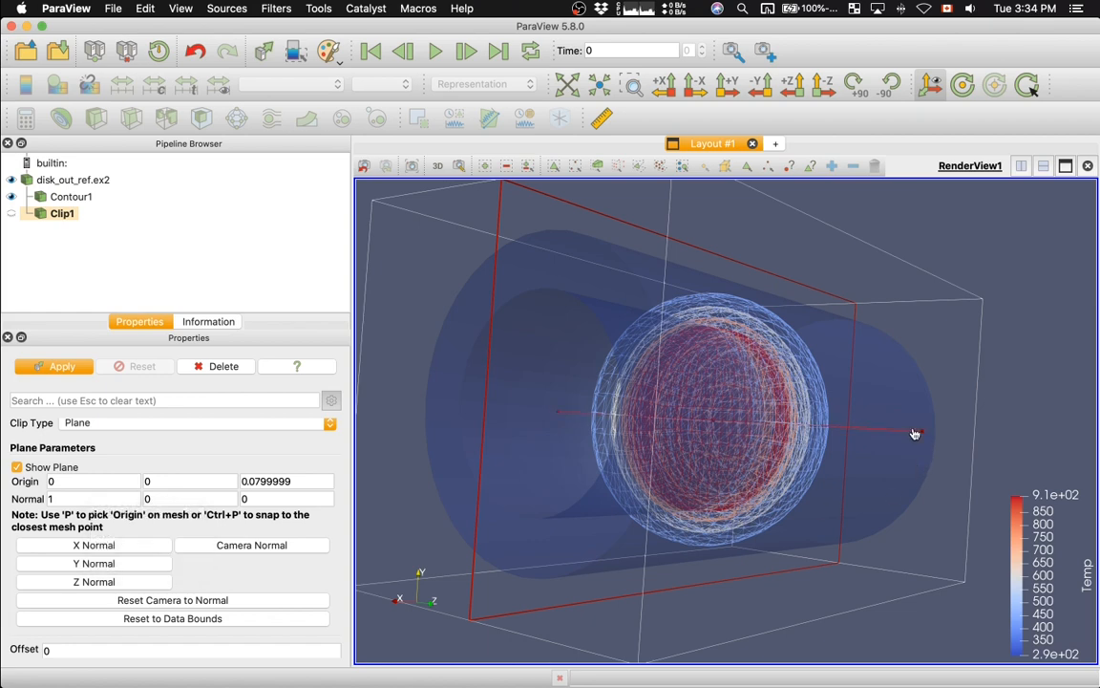
pyautogui.moveTo(915, 433); pyautogui.dragTo(871, 321)
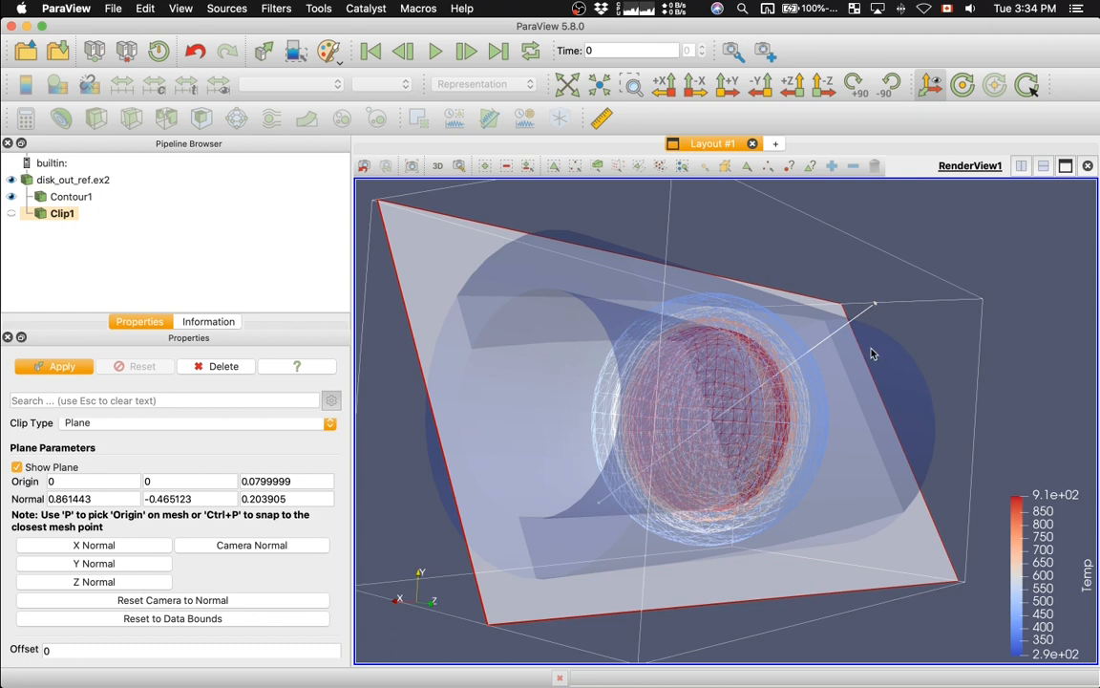
pyautogui.moveTo(487, 229)
pyautogui.mouseDown()
pyautogui.moveTo(516, 219)
pyautogui.moveTo(483, 223)
pyautogui.mouseUp()
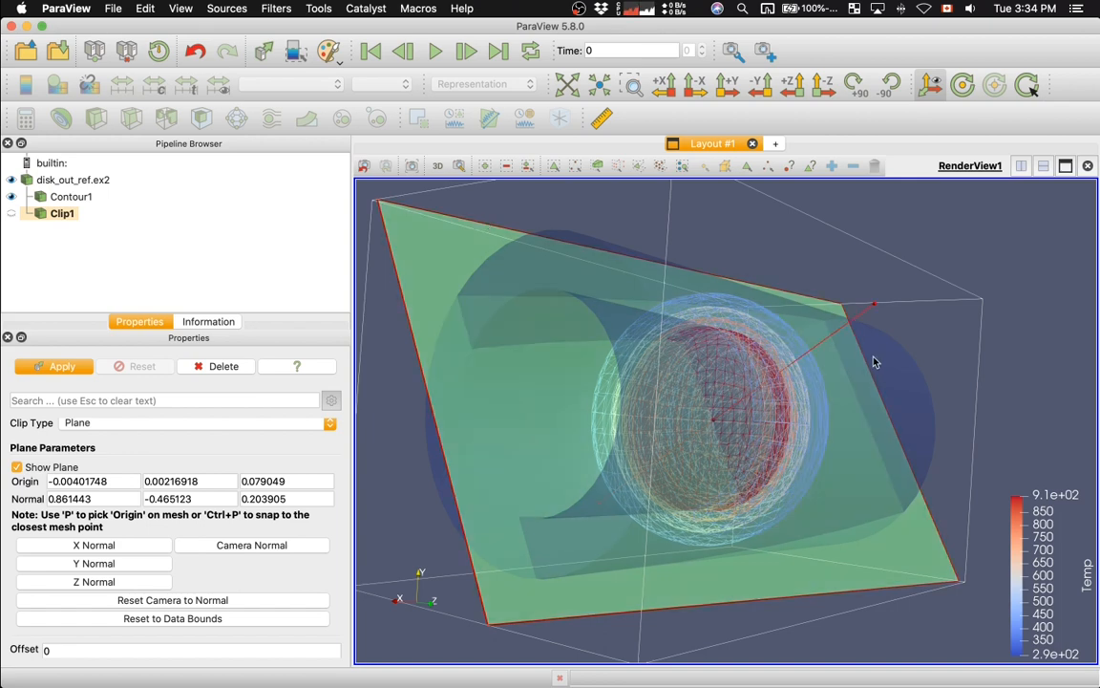
pyautogui.moveTo(893, 311); pyautogui.dragTo(912, 313)
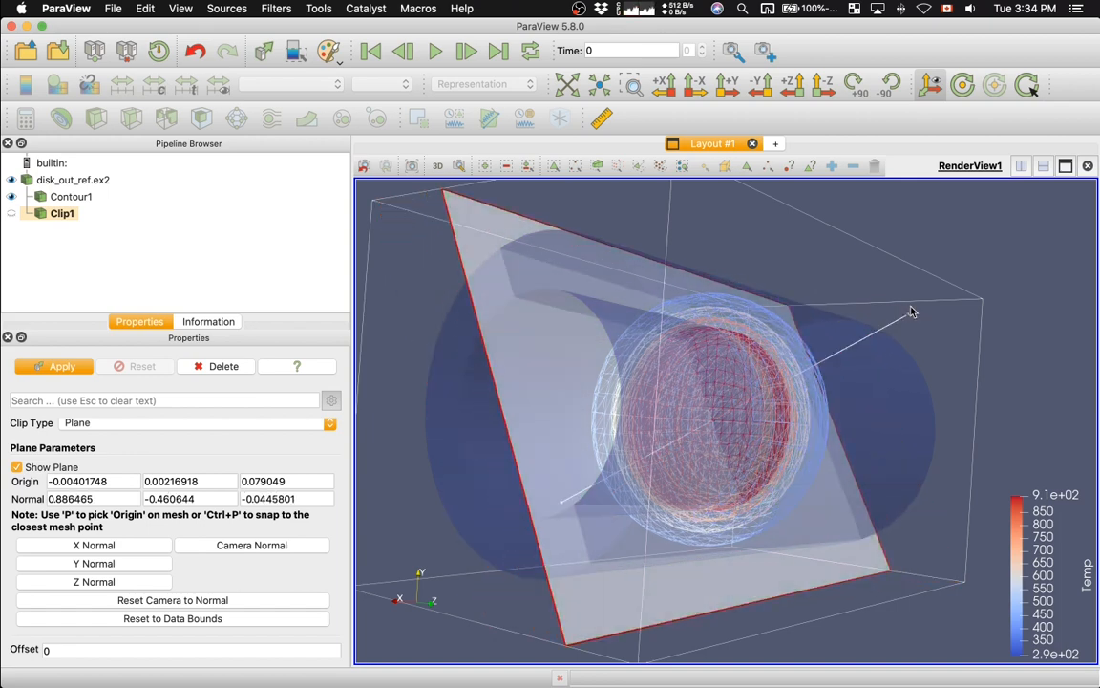
# Apply the plane clip to the dataset, turn off its Invert option, and apply again to keep the opposite half
pyautogui.click(36, 368)
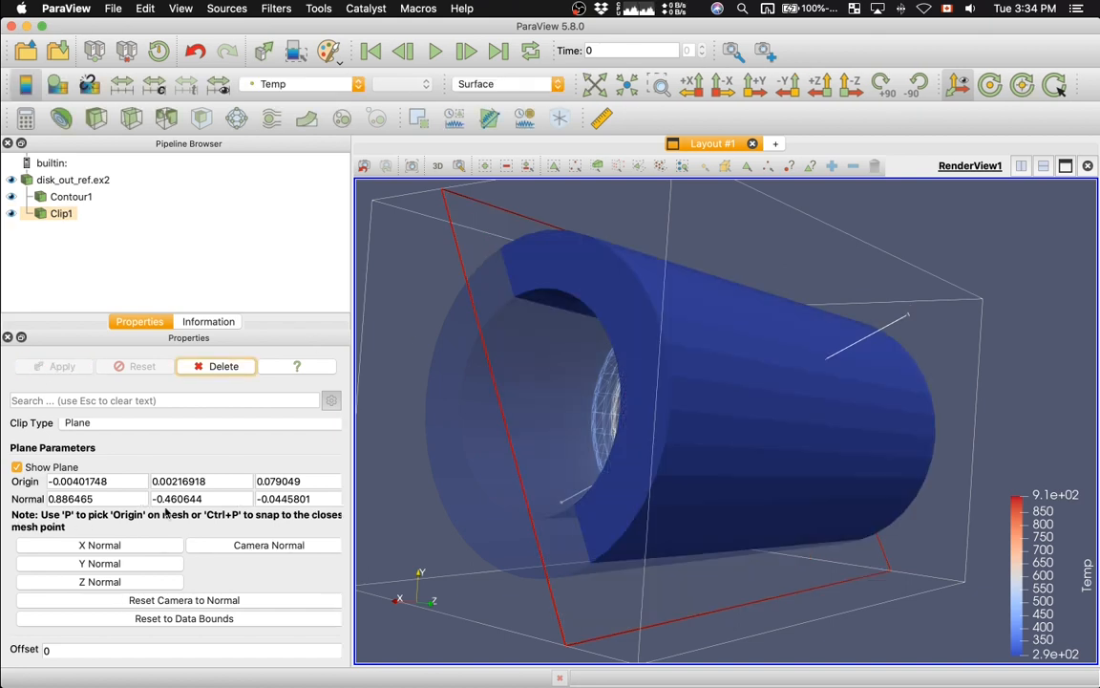
pyautogui.scroll(-5, 99, 503)
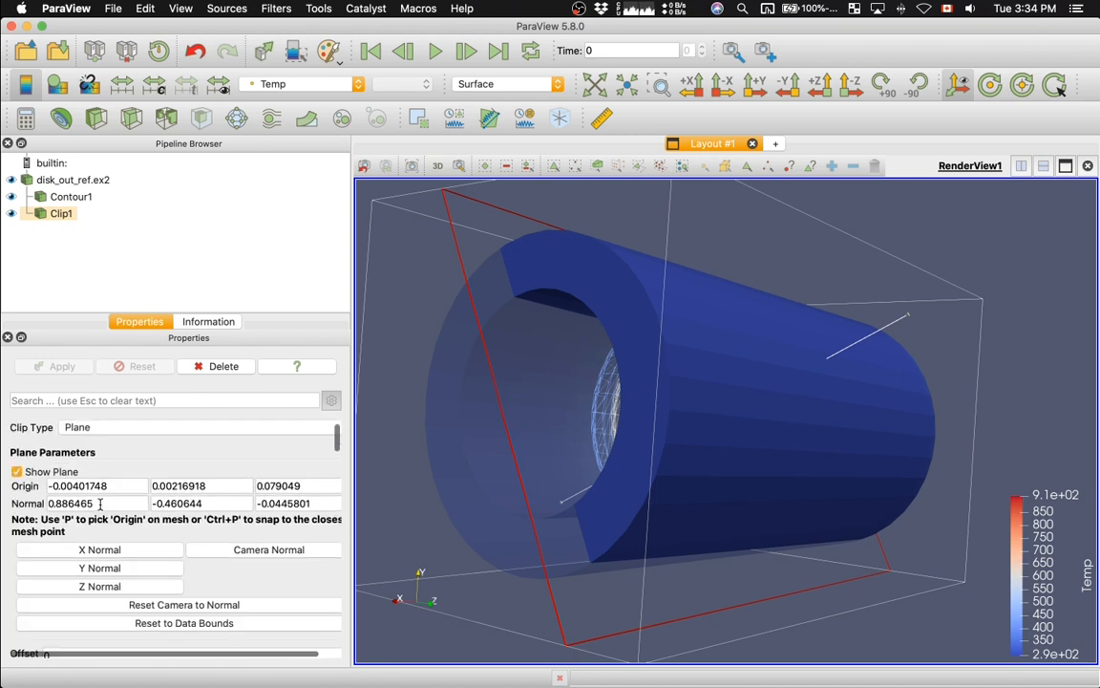
pyautogui.click(18, 573)
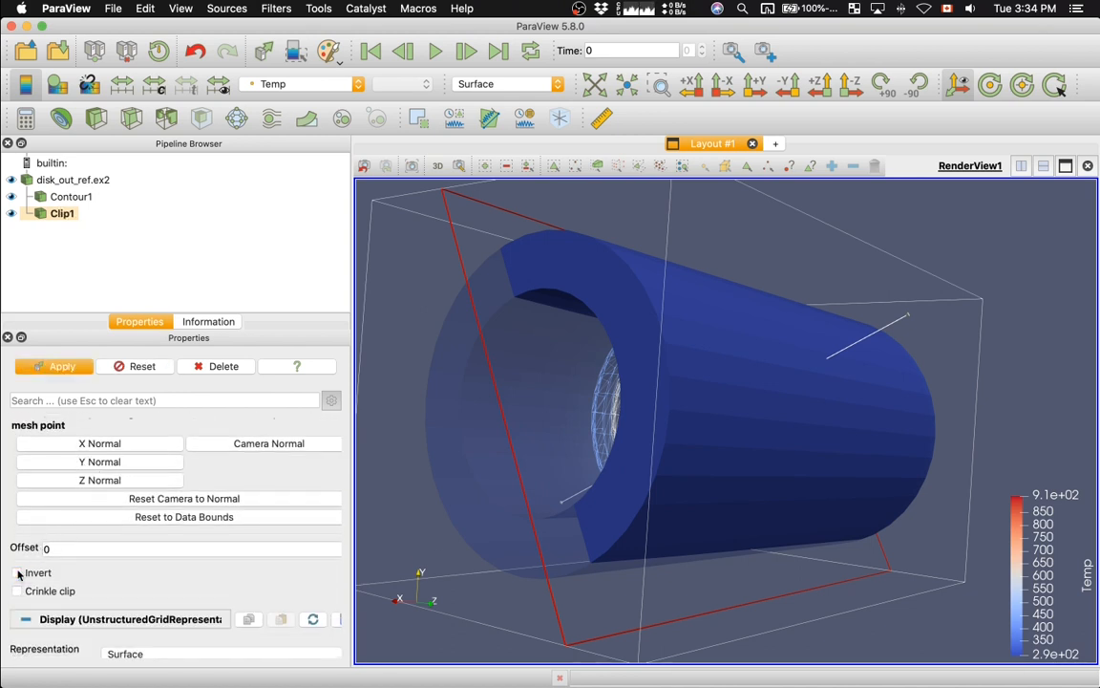
pyautogui.click(61, 366)
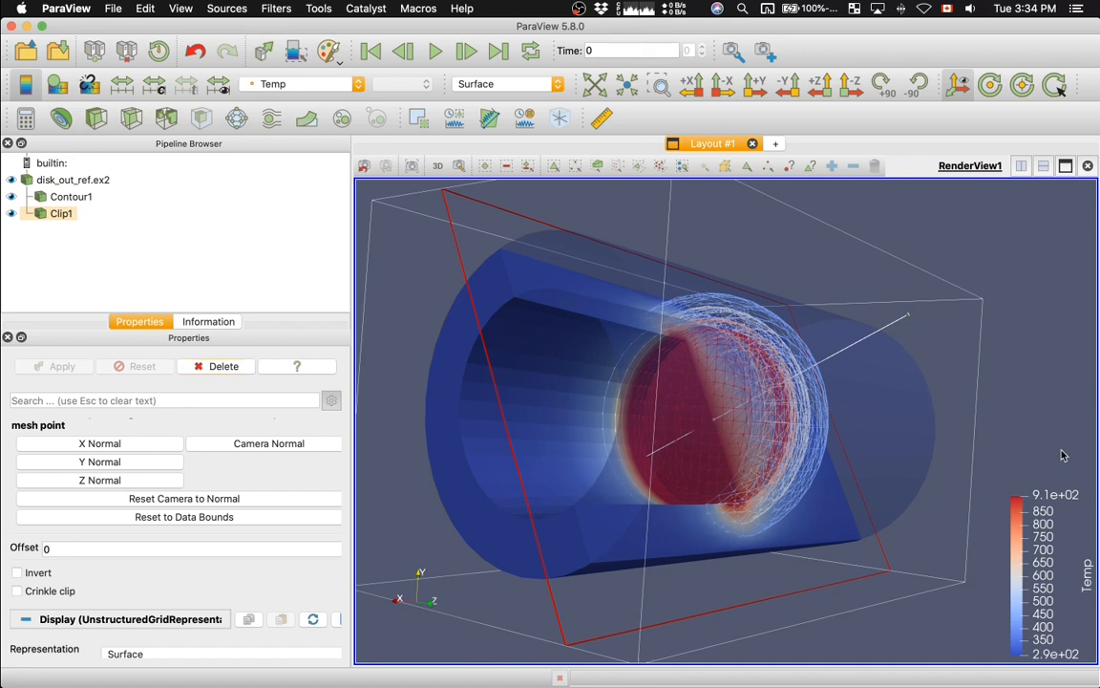
# Hide the disk_out_ref.ex2 dataset and the clip's plane widget, leaving the contour and the clipped half displayed
pyautogui.moveTo(1063, 455); pyautogui.dragTo(708, 352)
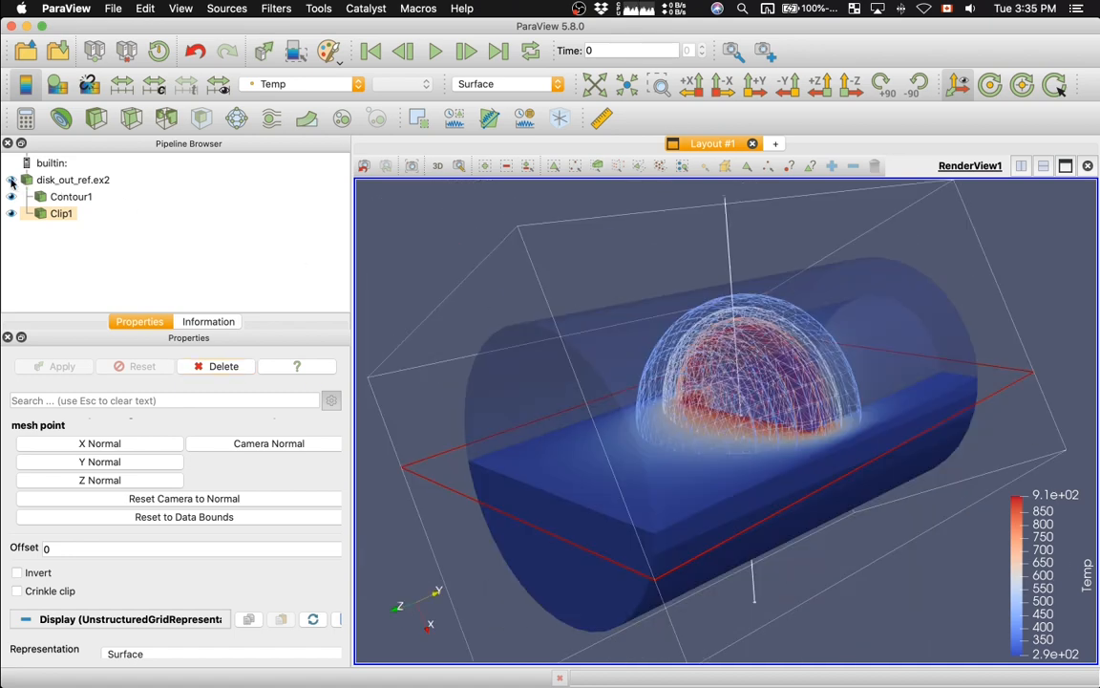
pyautogui.click(11, 180)
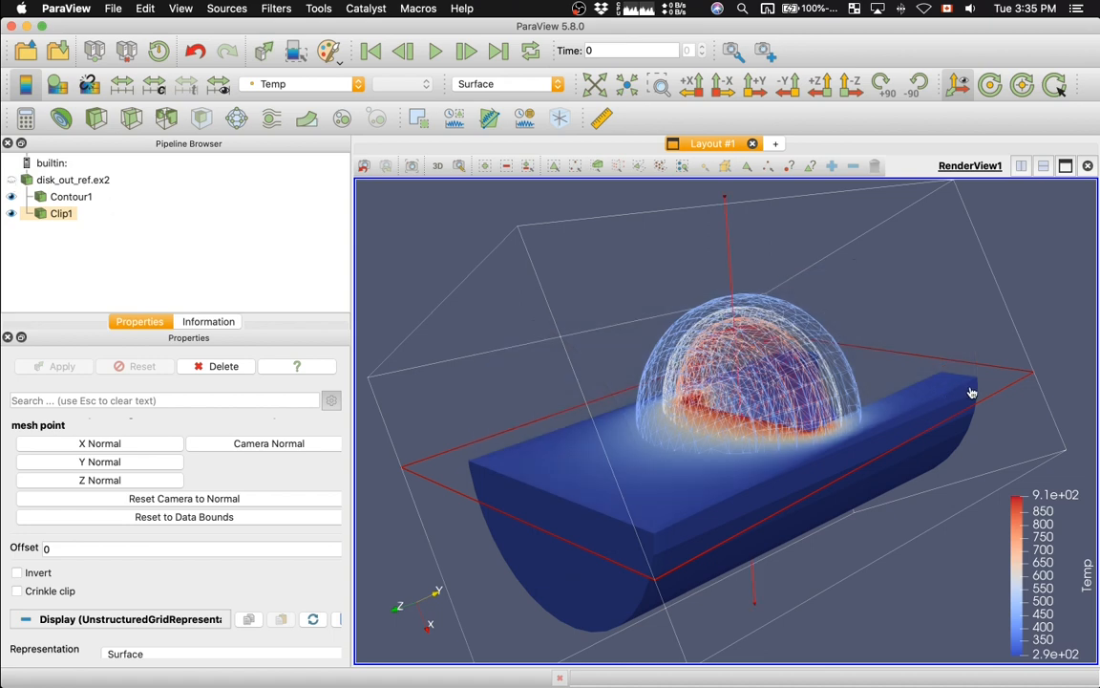
pyautogui.scroll(5, 201, 488)
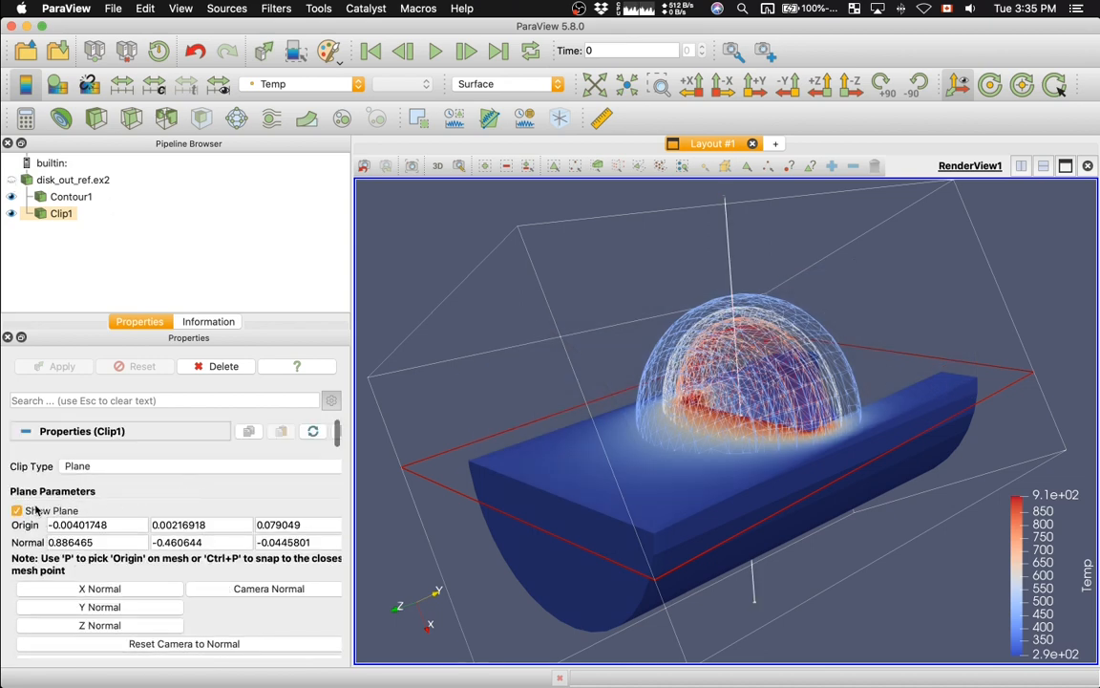
pyautogui.click(17, 511)
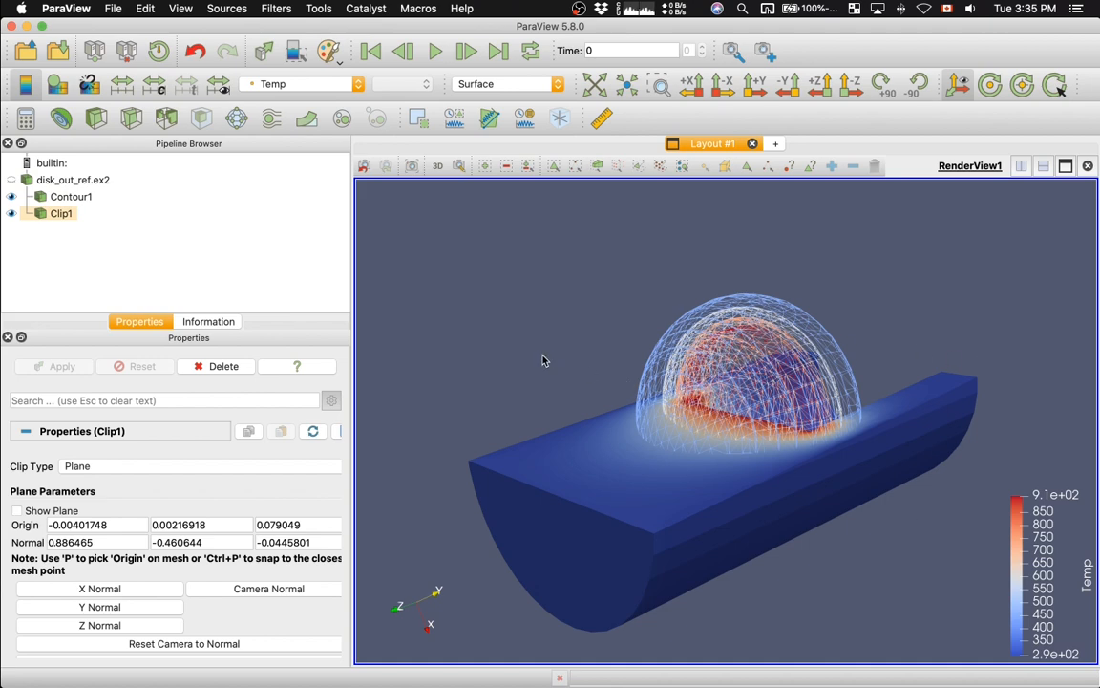
# Display Contour1 as Surface and lower its opacity to about 0.41
pyautogui.moveTo(545, 360); pyautogui.dragTo(736, 408)
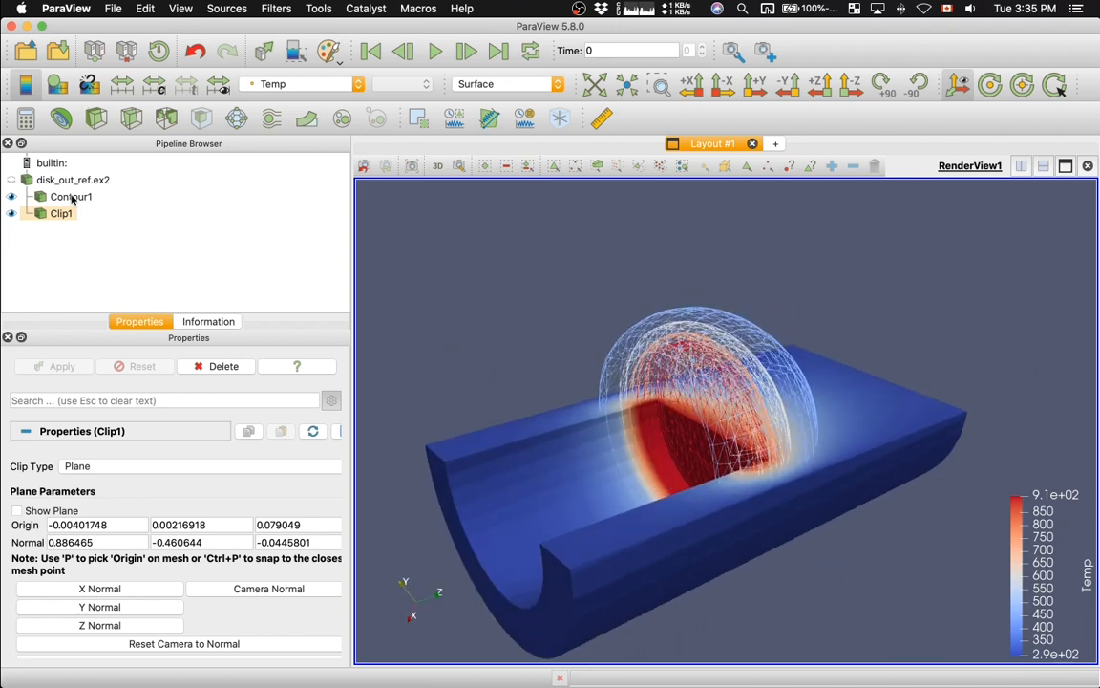
pyautogui.click(71, 200)
pyautogui.click(541, 88)
pyautogui.click(530, 109)
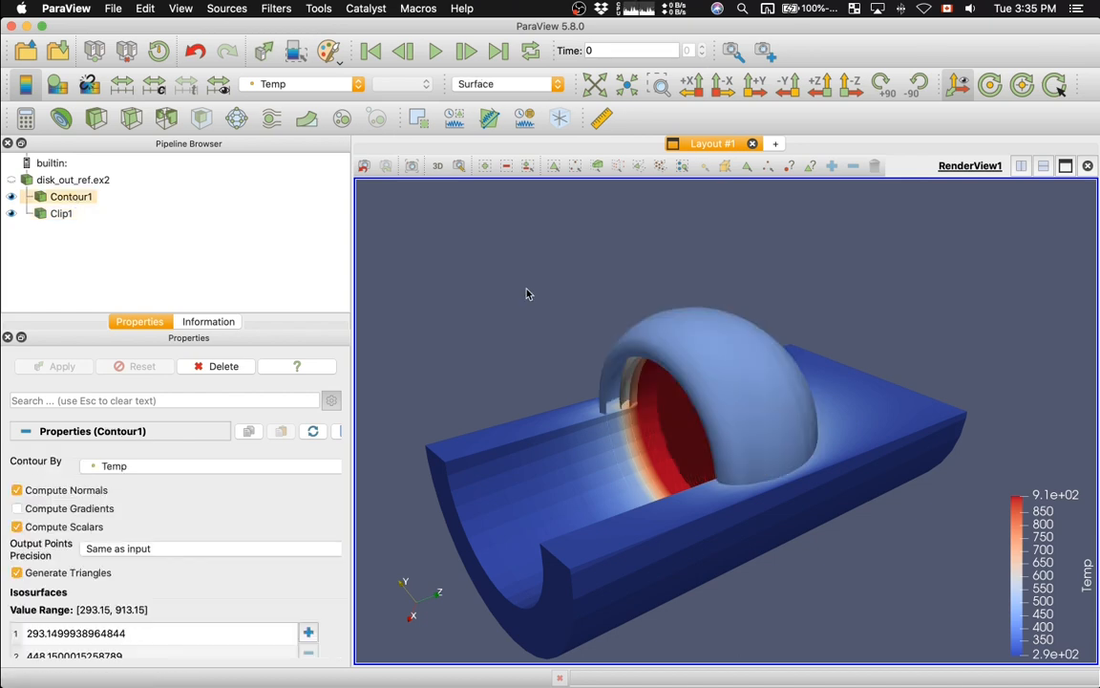
pyautogui.scroll(-10, 235, 489)
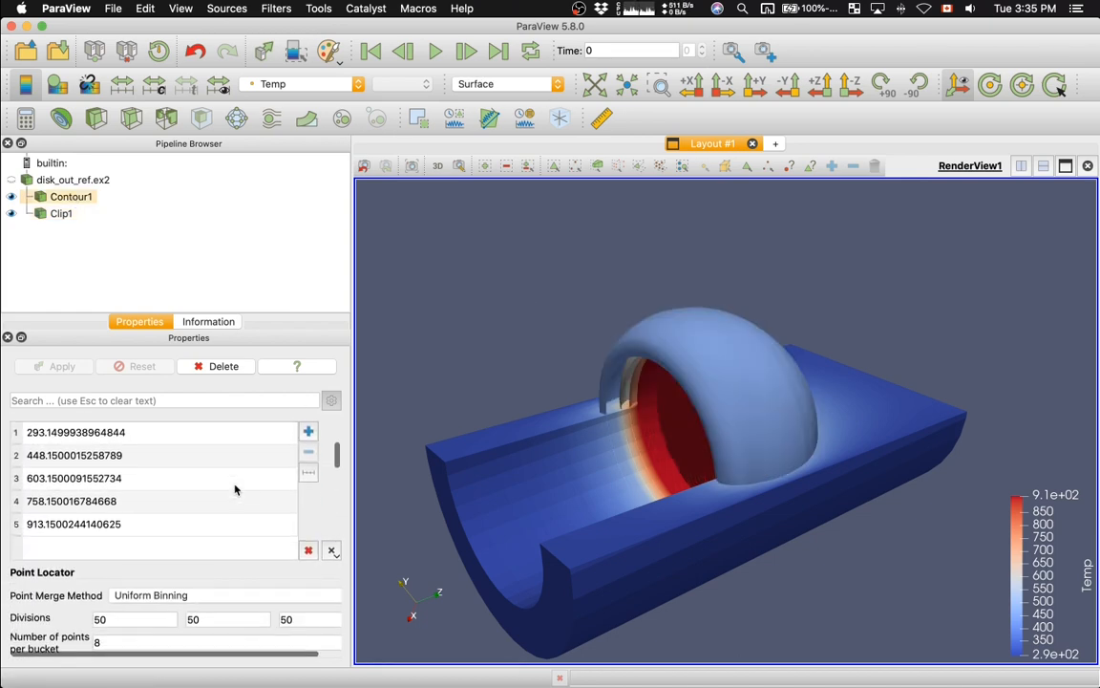
pyautogui.scroll(-8, 235, 489)
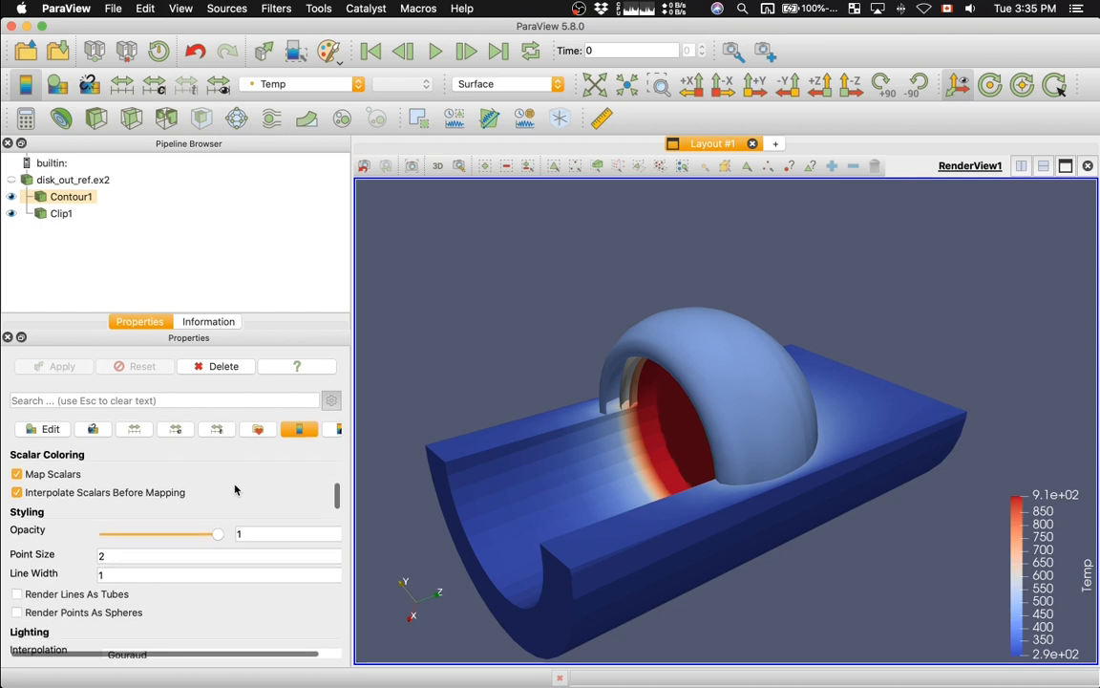
pyautogui.moveTo(172, 532); pyautogui.dragTo(153, 537)
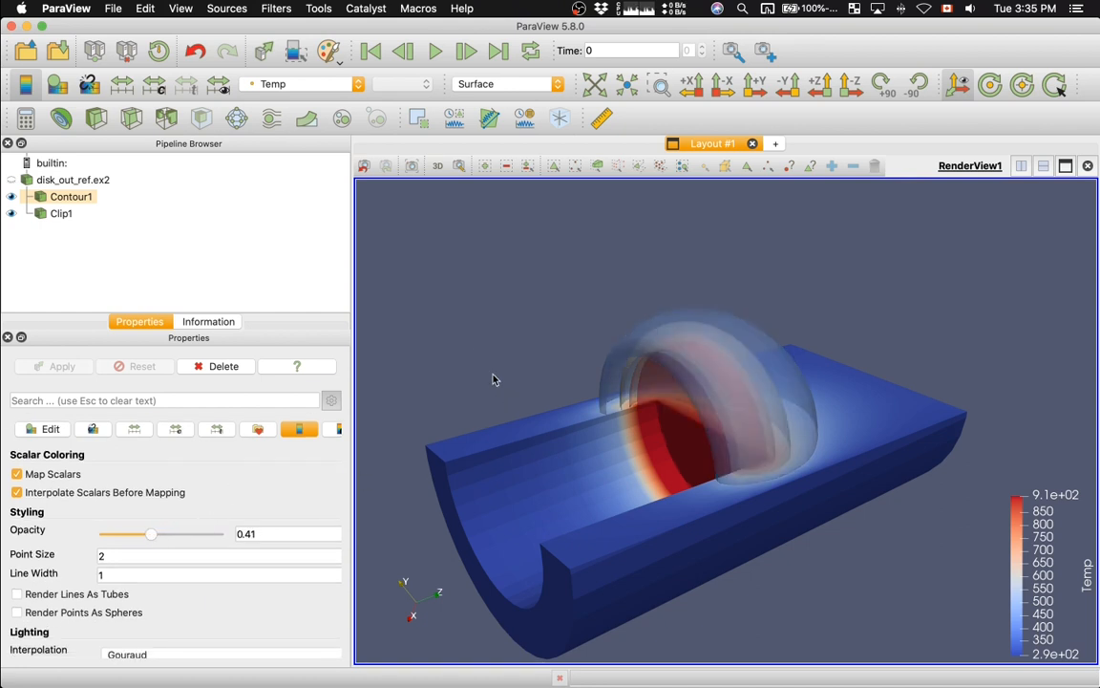